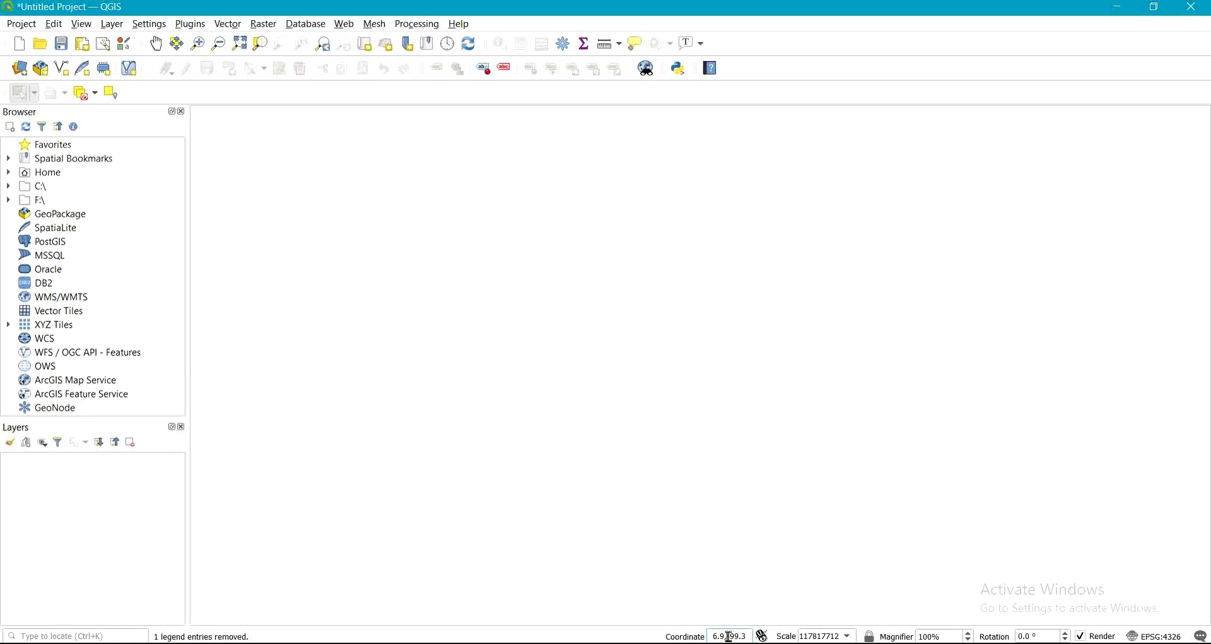
Step: Load the built-in World Map layer by entering "world" as the map coordinate
double_click(729, 637)
text(world)
key(Return)
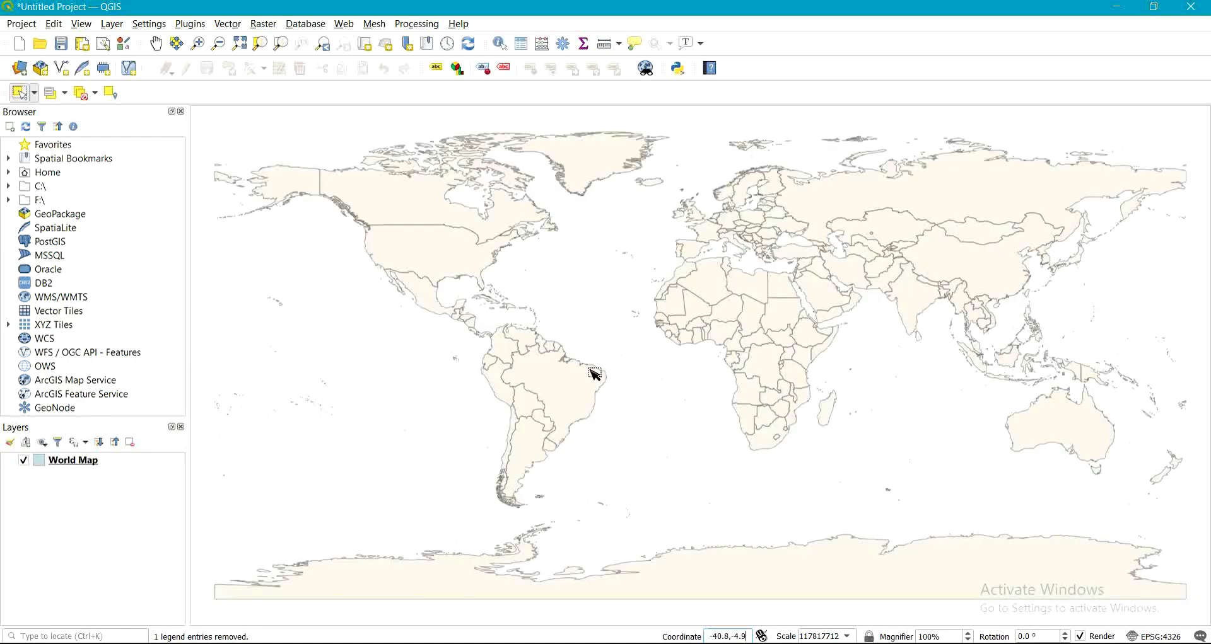
Step: Examine the World Map layer's properties, including its provider information and attributes form, and close them
click(74, 461)
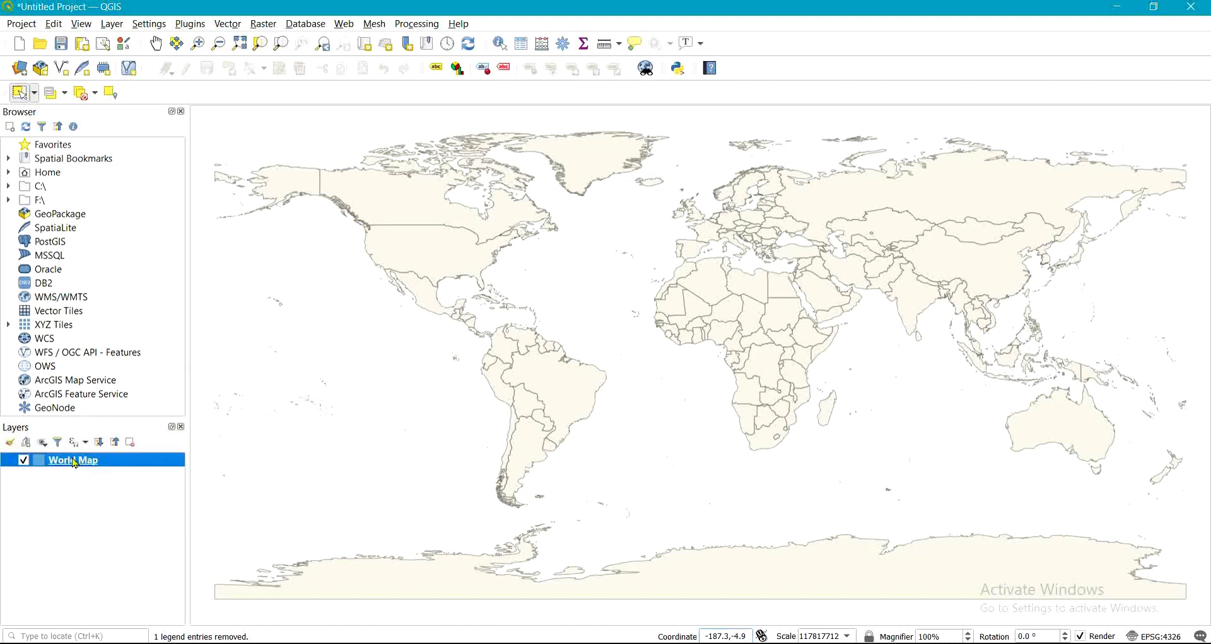
right_click(75, 462)
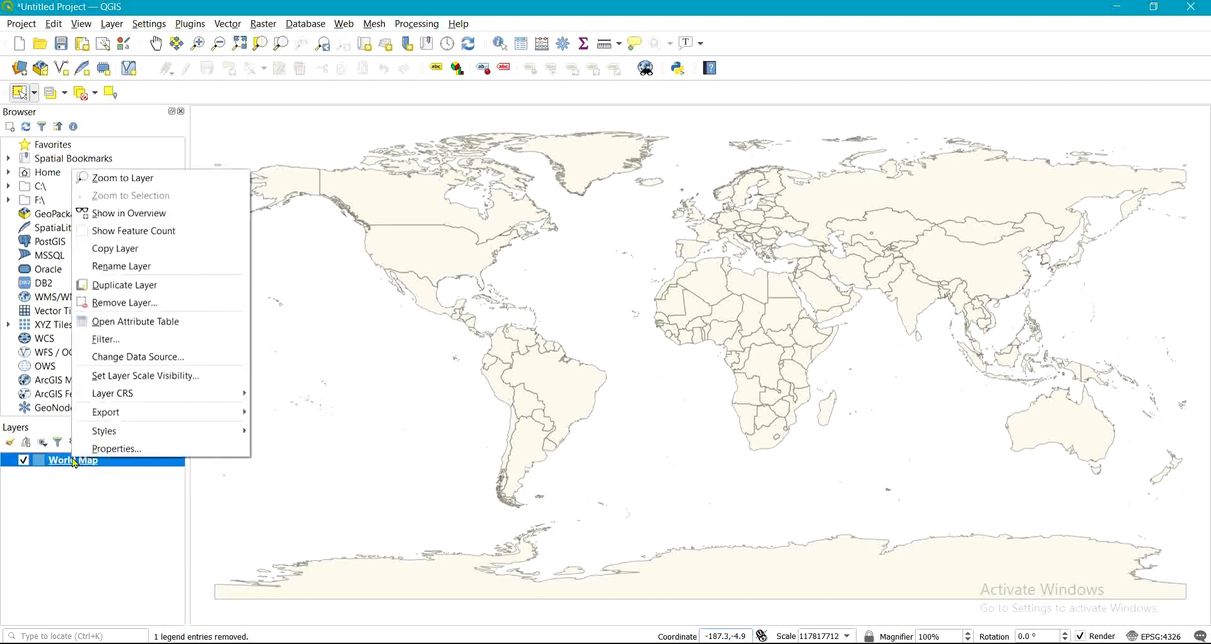
click(118, 450)
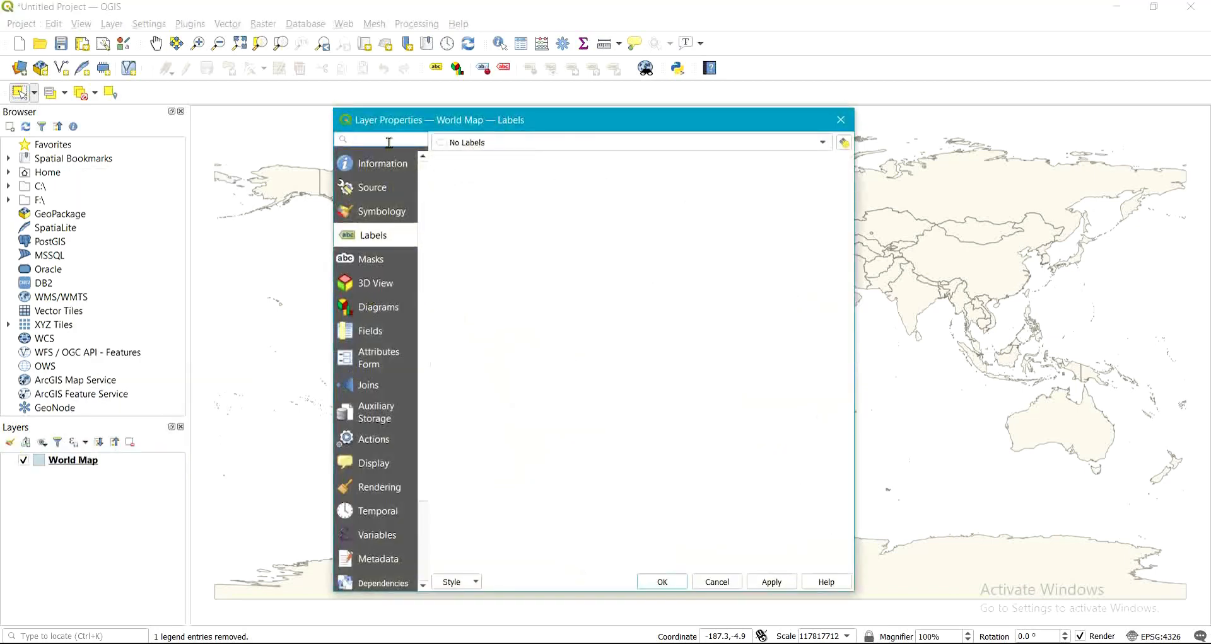
click(384, 168)
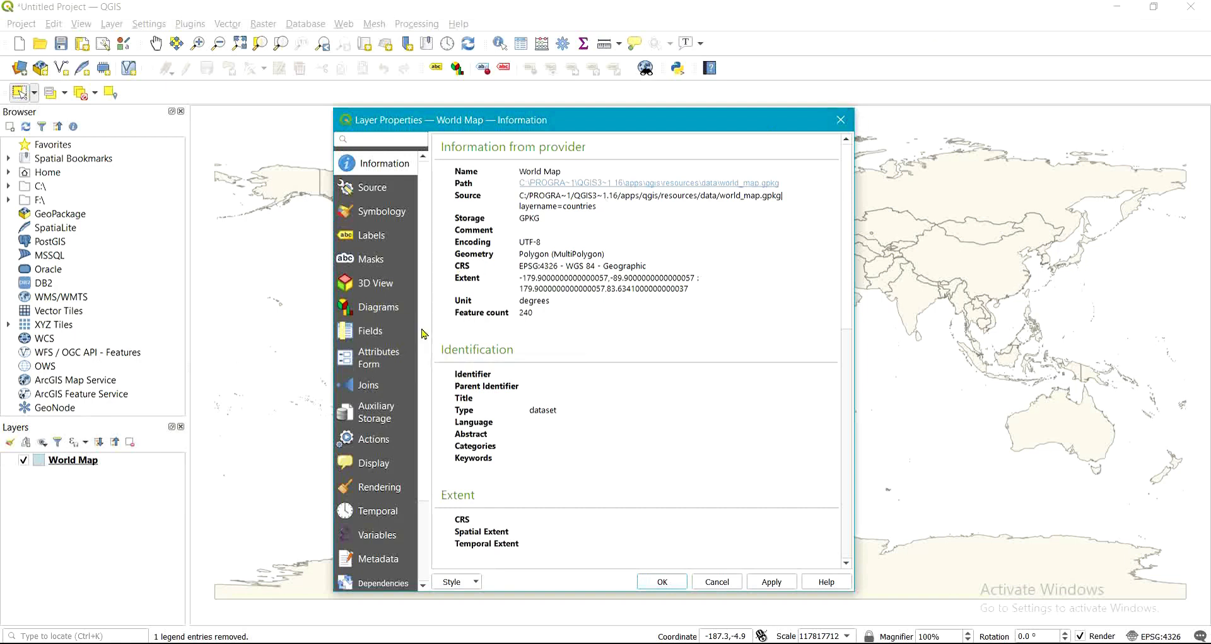
click(357, 364)
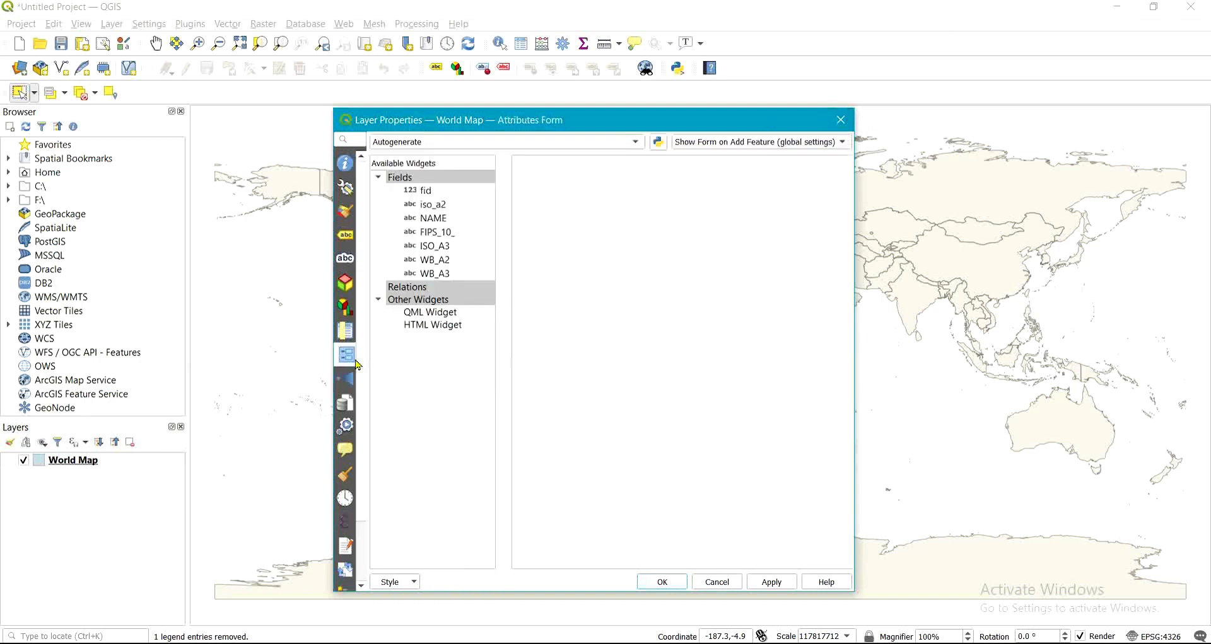
click(841, 120)
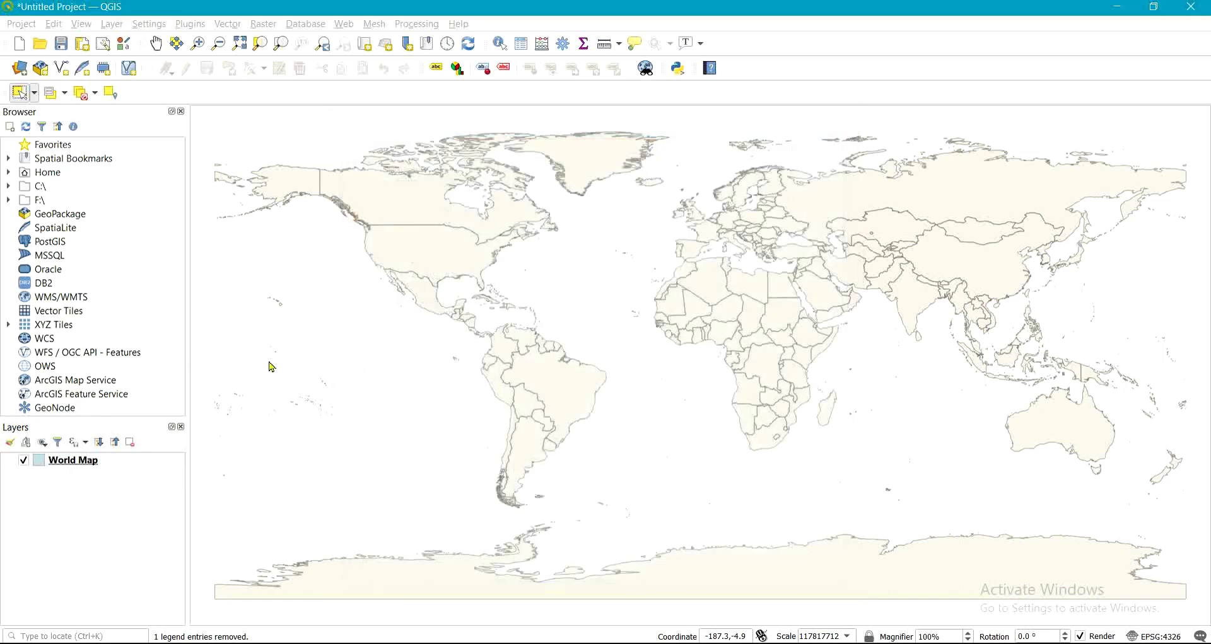
Step: Examine the World Map layer's attribute table with its country names and codes, and close it
right_click(147, 467)
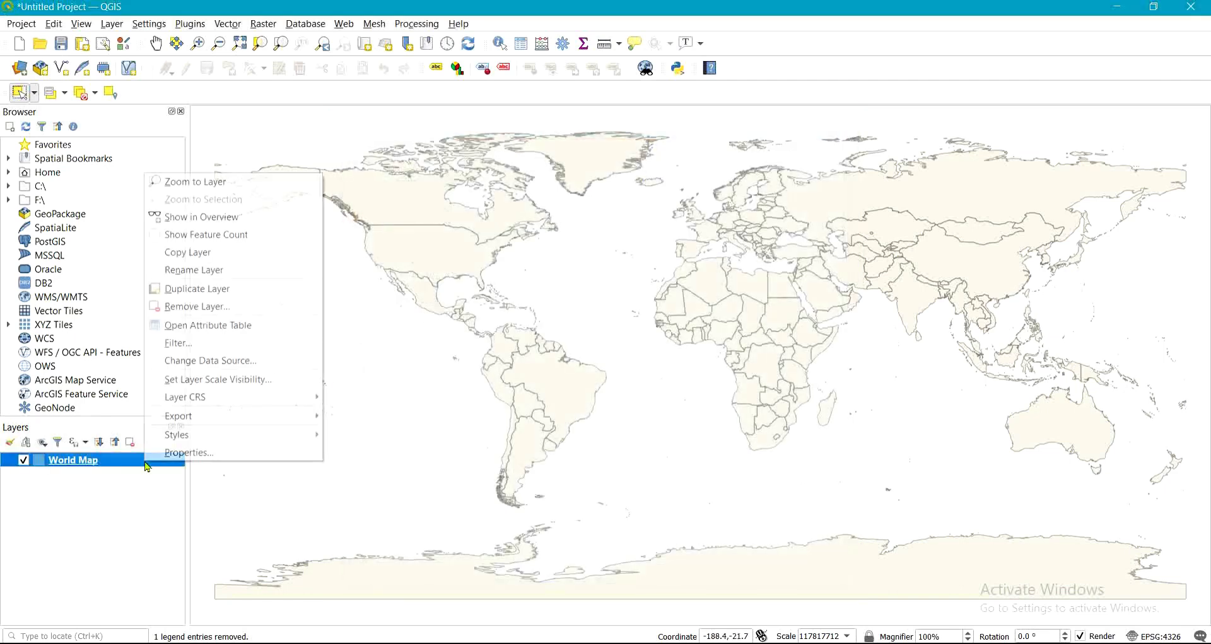
click(192, 326)
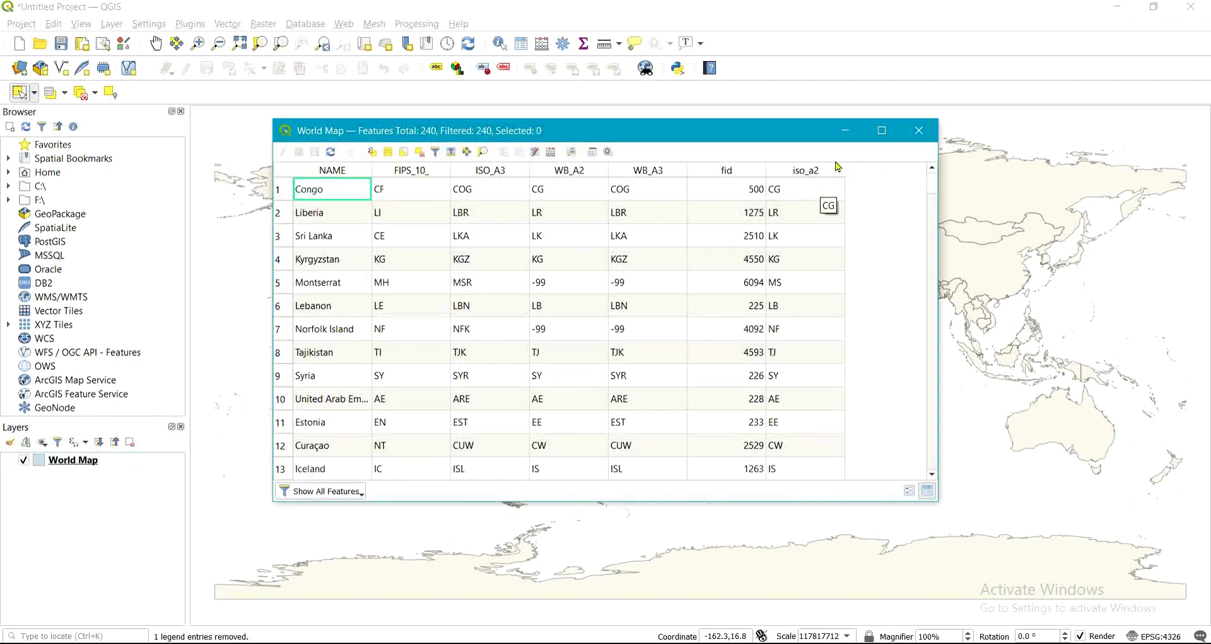
click(919, 131)
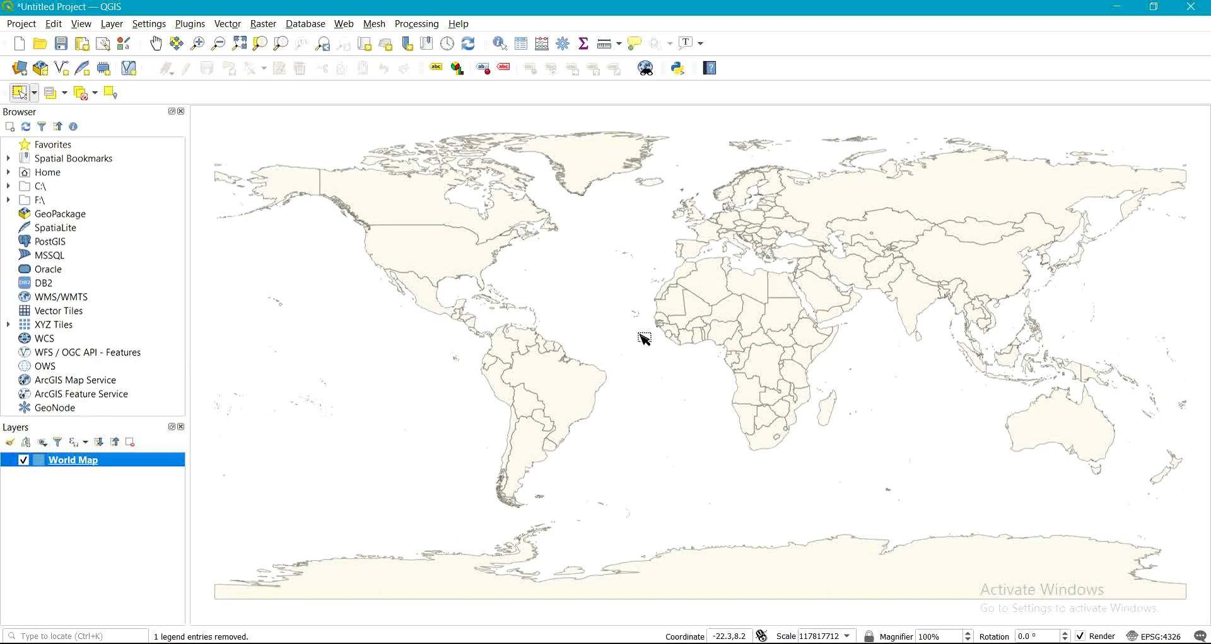
Step: Start exporting all features of the World Map layer with ESRI Shapefile as the format
right_click(127, 466)
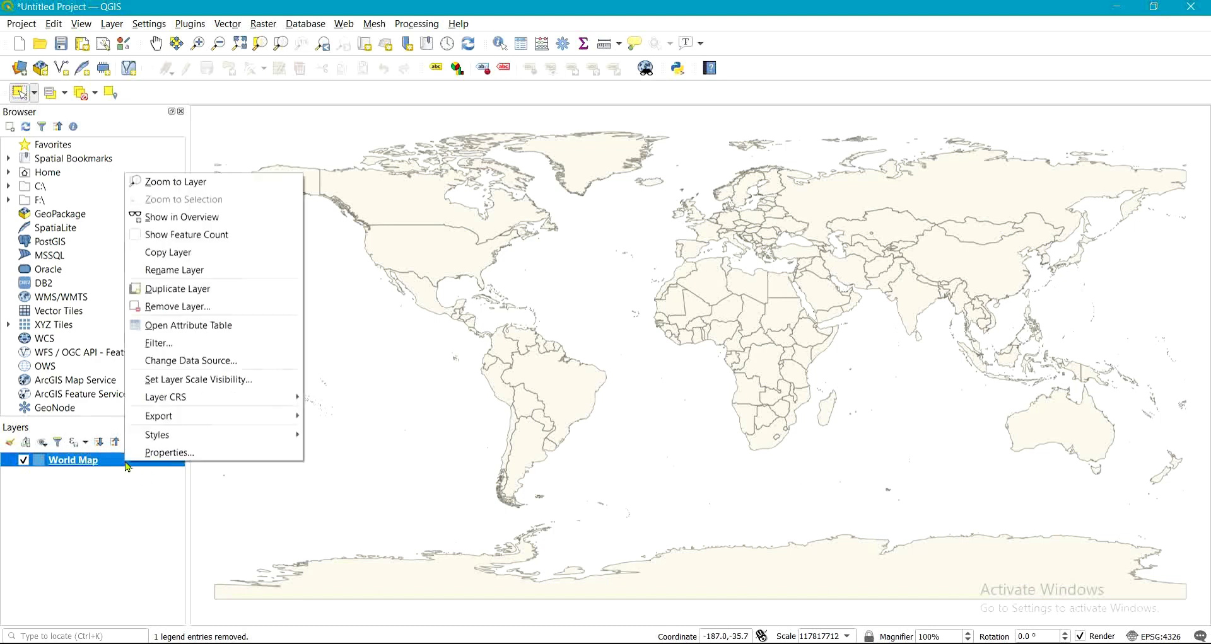
mouse_move(201, 418)
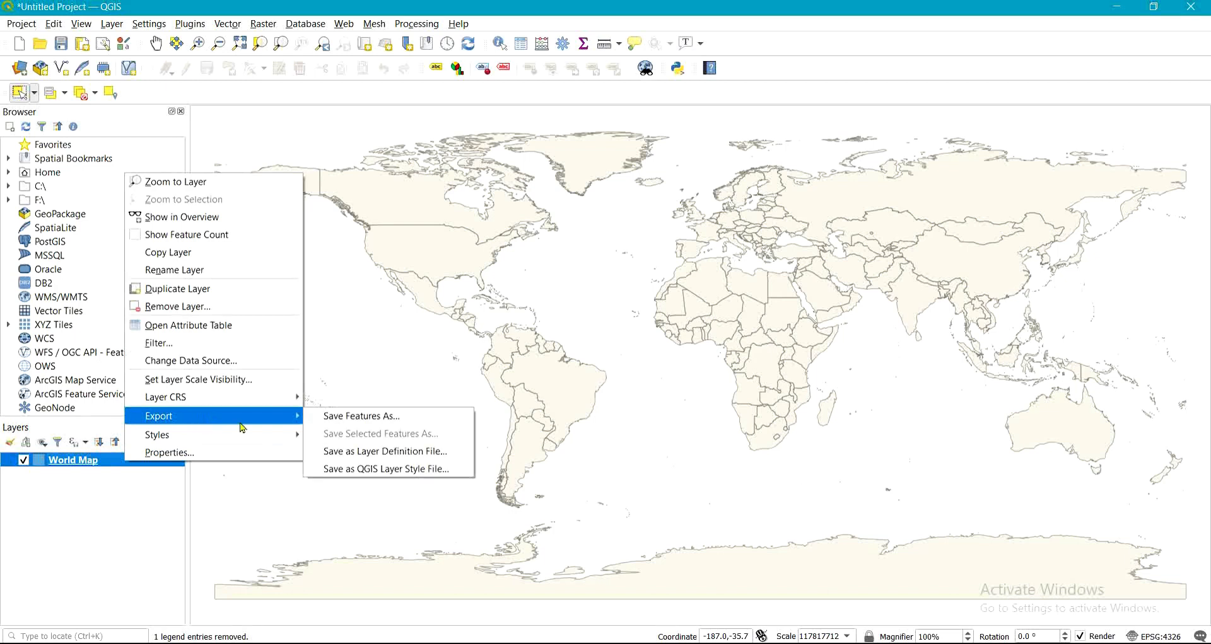
click(346, 422)
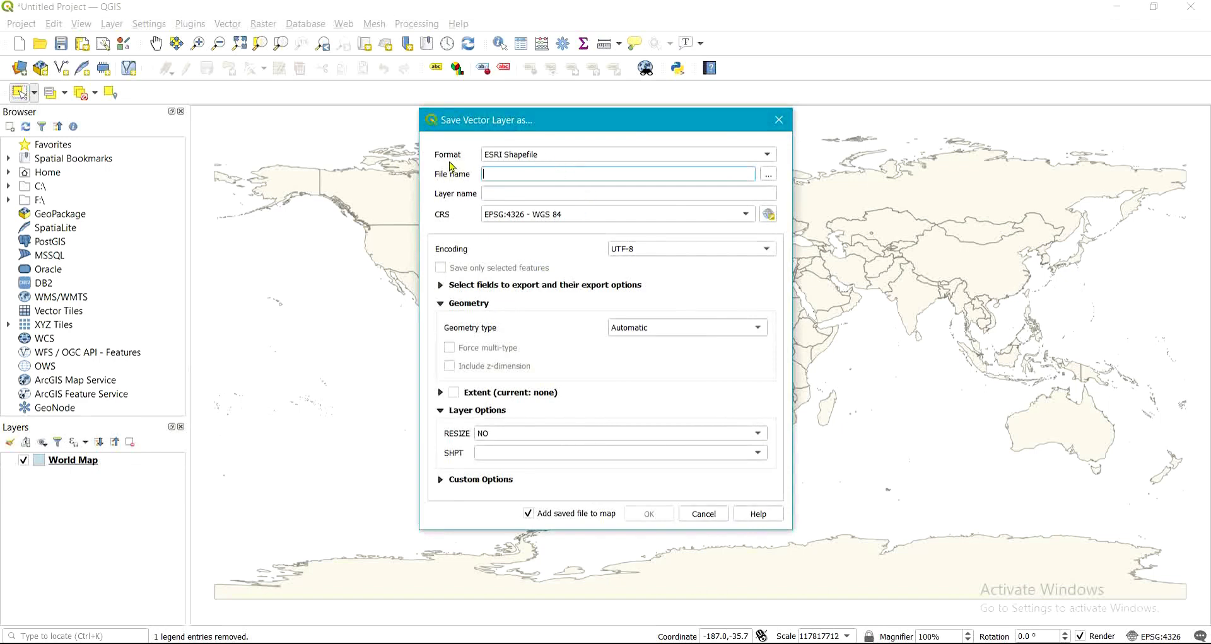
click(561, 159)
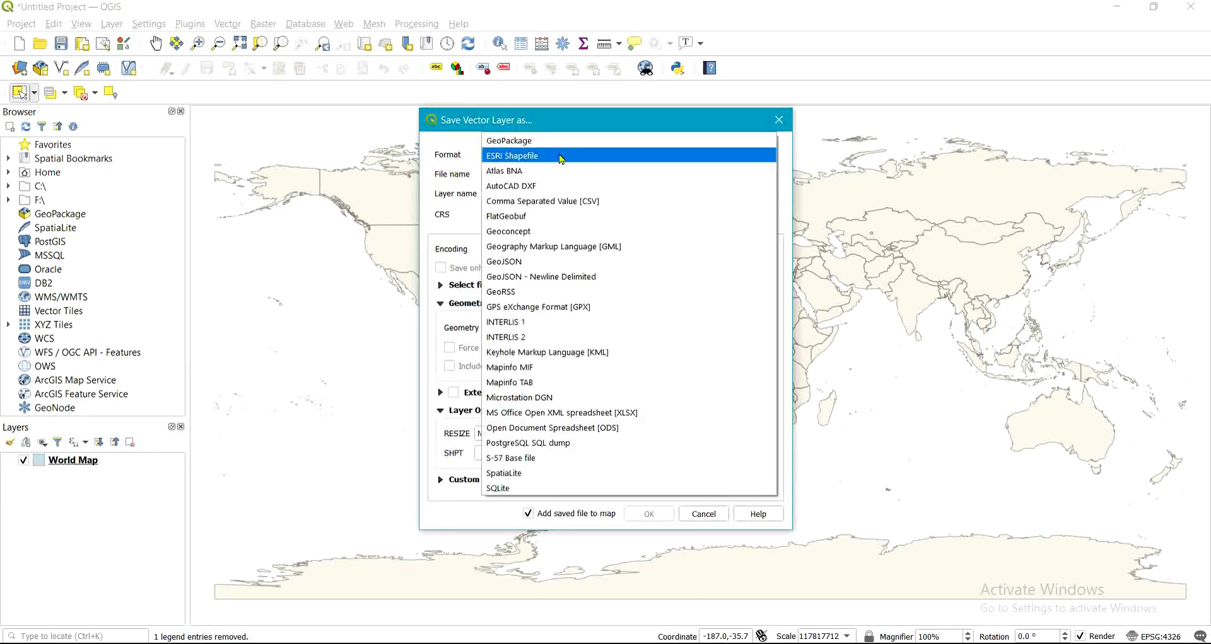
click(531, 144)
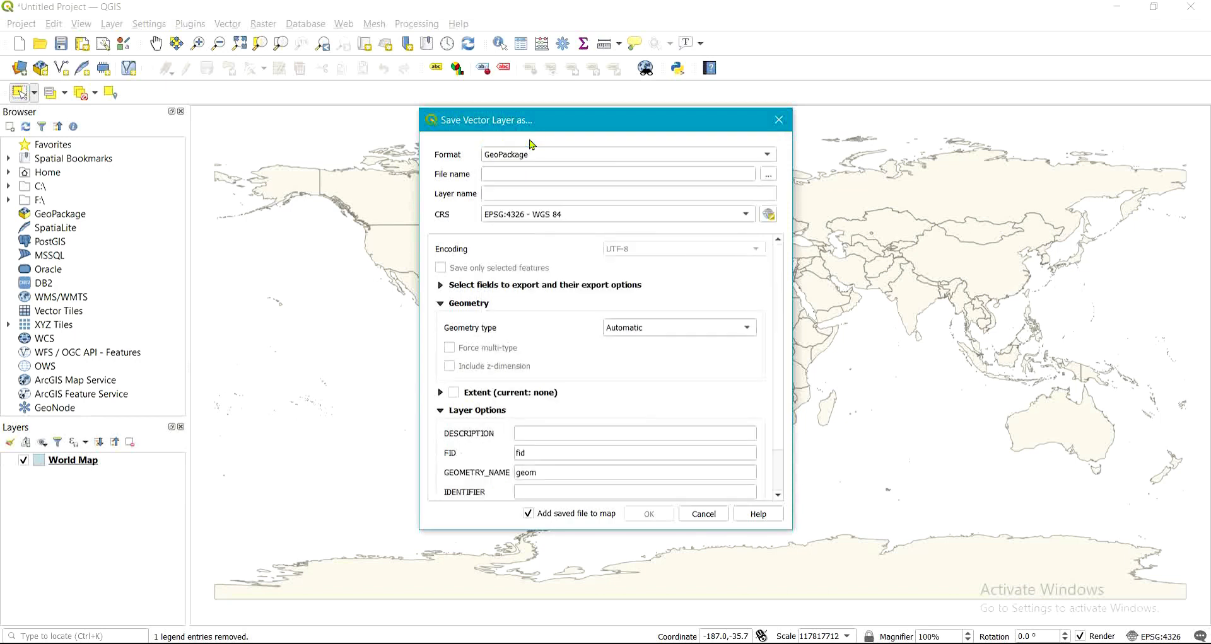
click(556, 156)
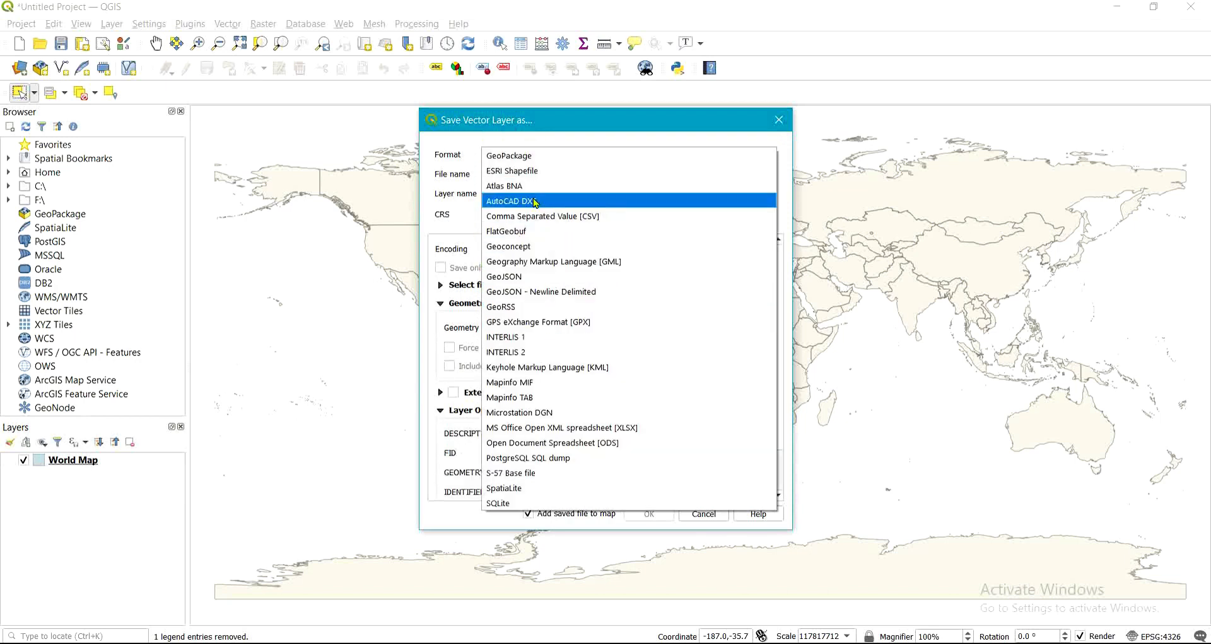
click(517, 171)
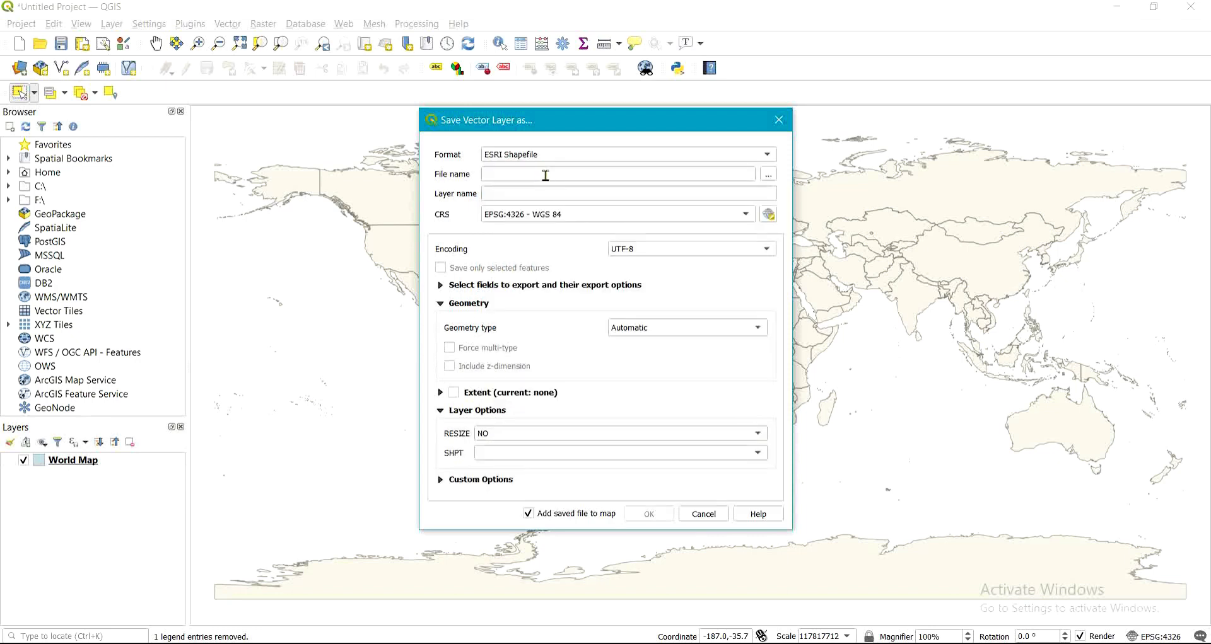
Step: Save the export as "world map" in the WM folder inside "survey got easier" and add it to the map
click(769, 175)
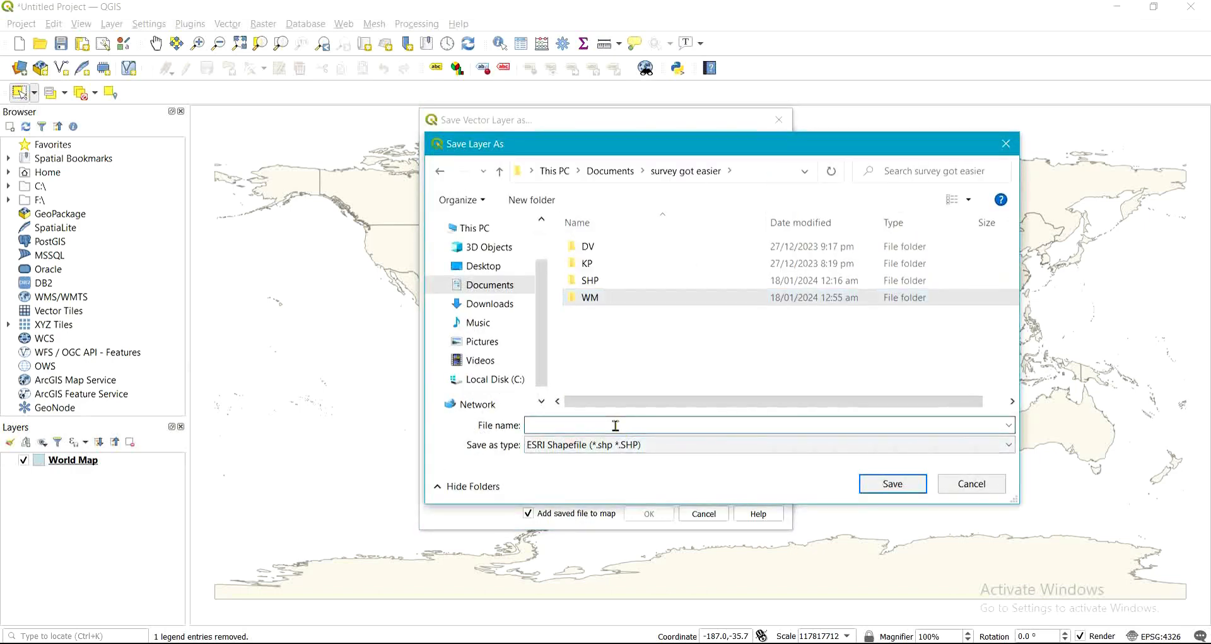
text(world)
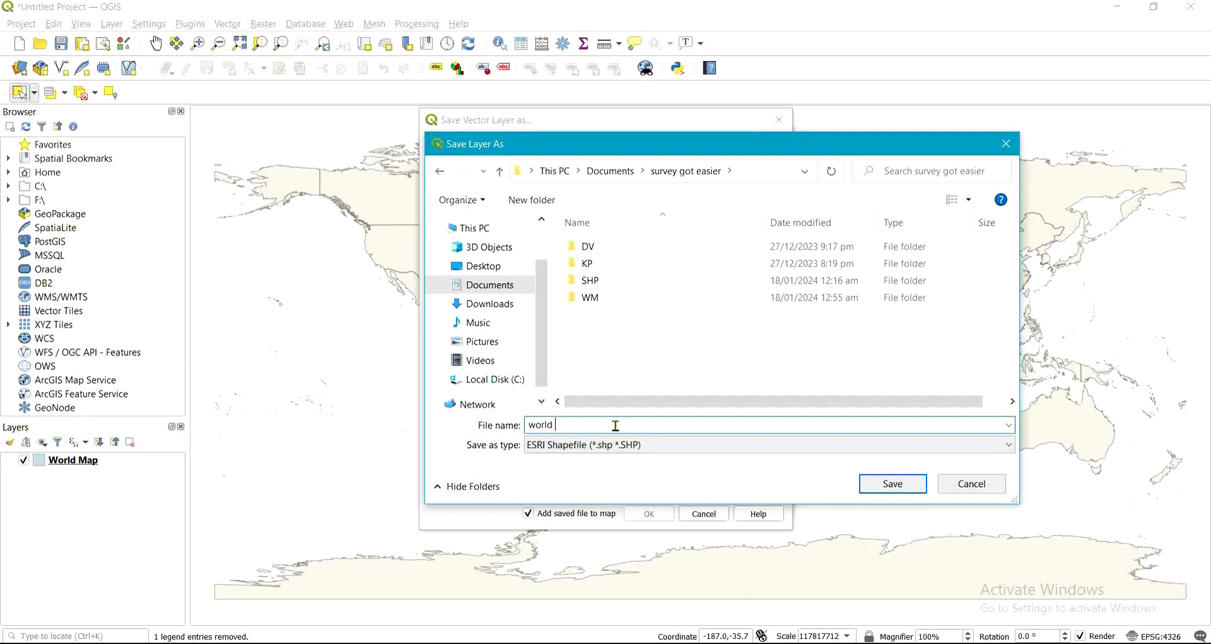
text( map)
click(590, 299)
click(875, 483)
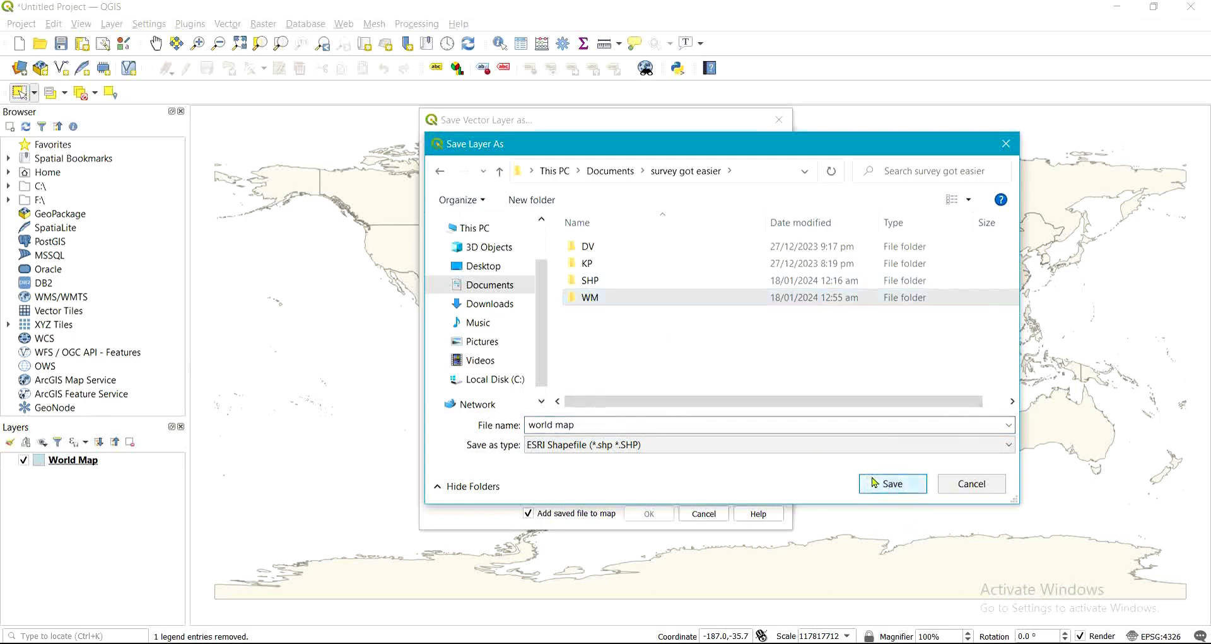
click(875, 484)
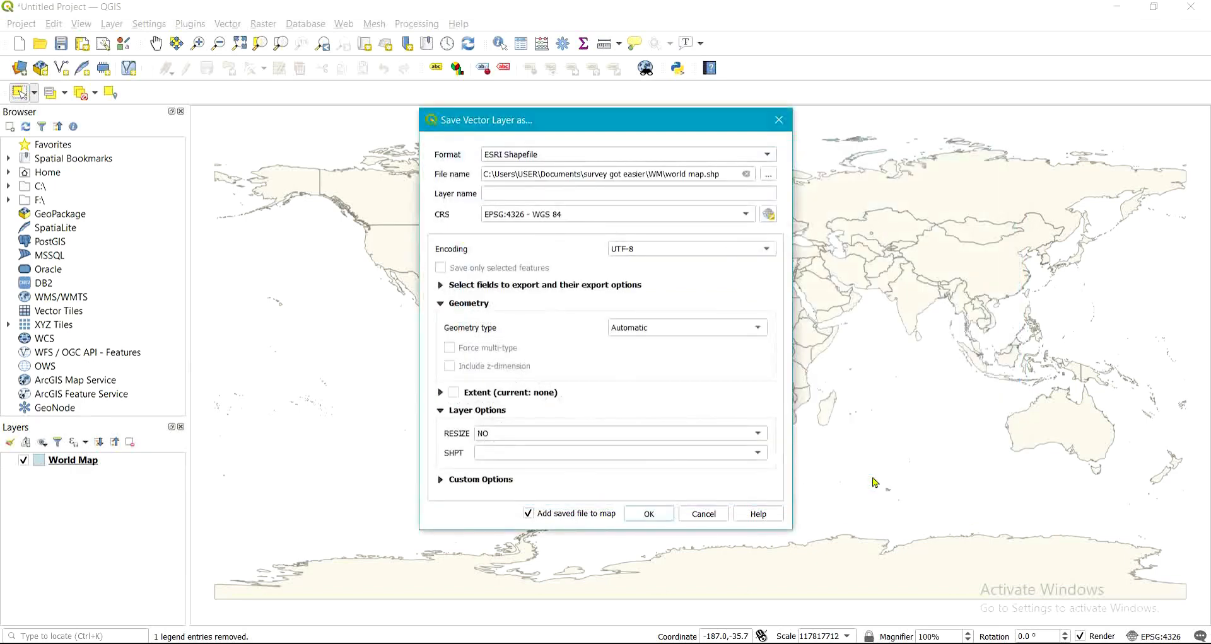
click(638, 516)
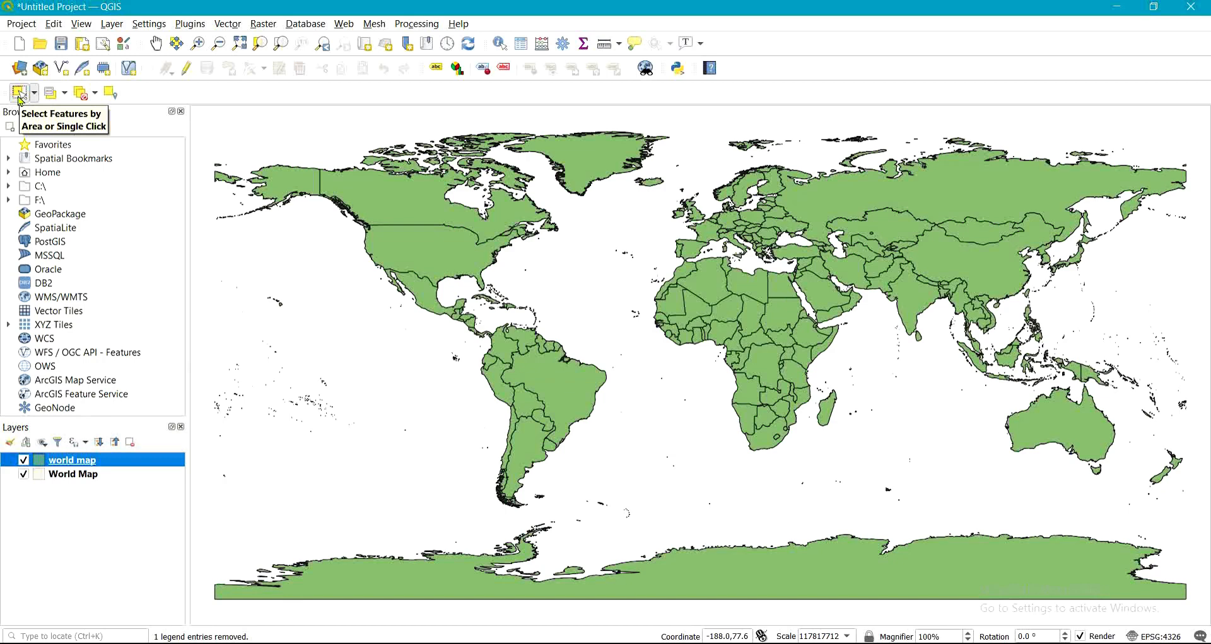
Step: Select Nigeria, Burkina Faso, Ghana, Ivory Coast, Togo, Benin, Niger and Liberia together on the exported world map layer
click(20, 97)
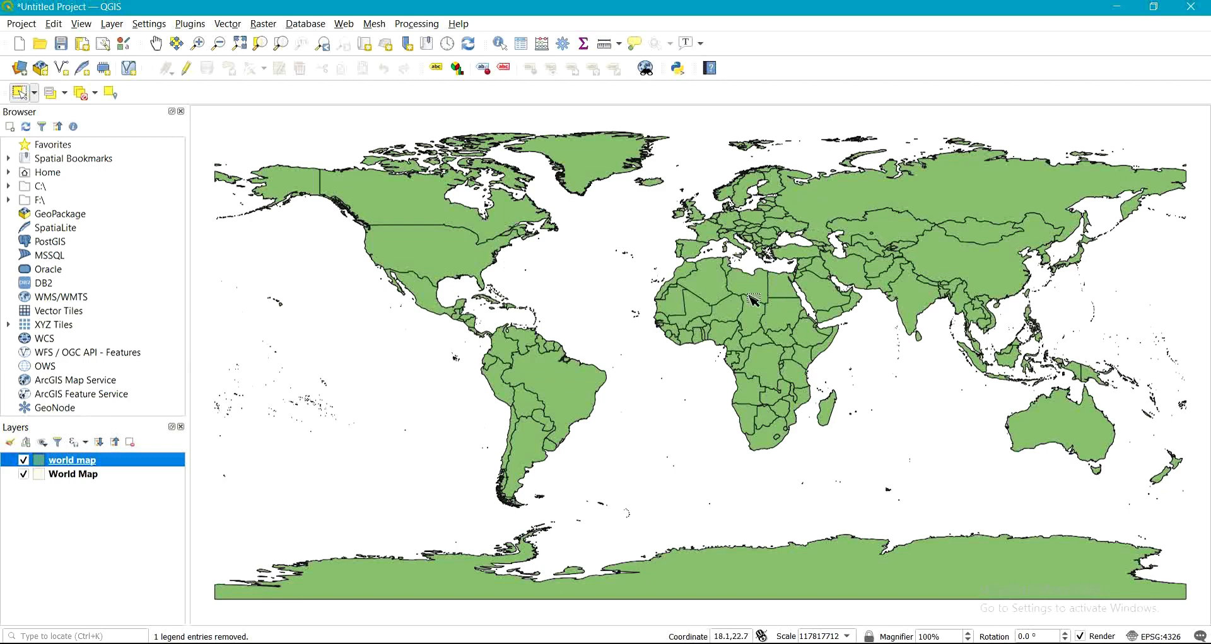
click(731, 333)
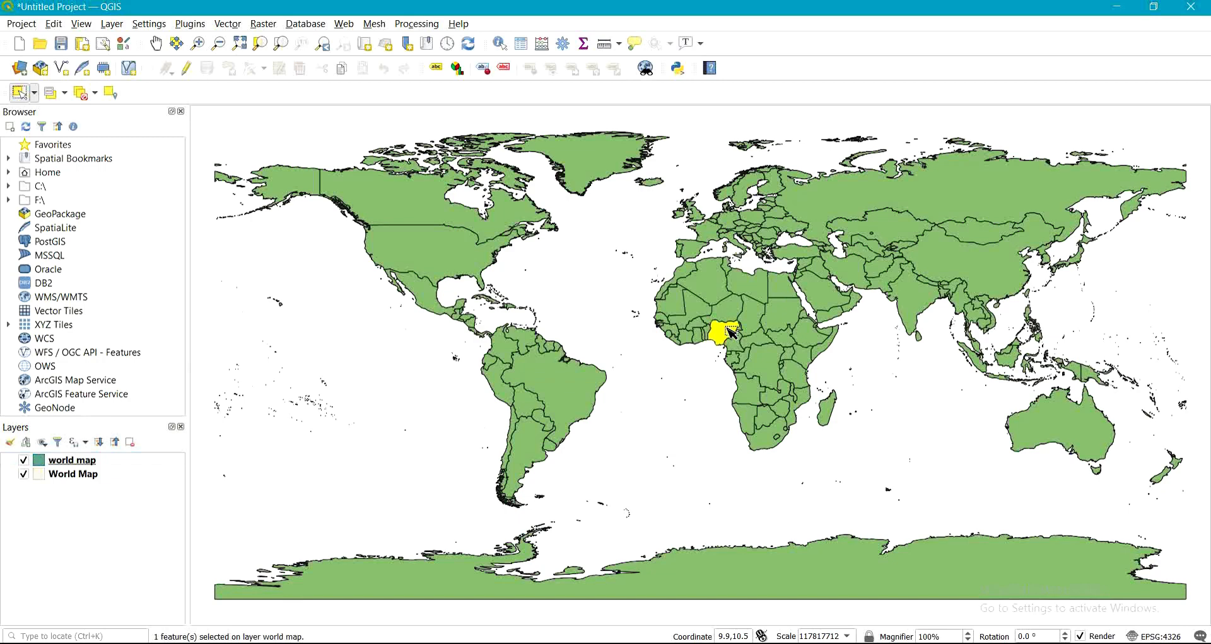
key(ctrl)
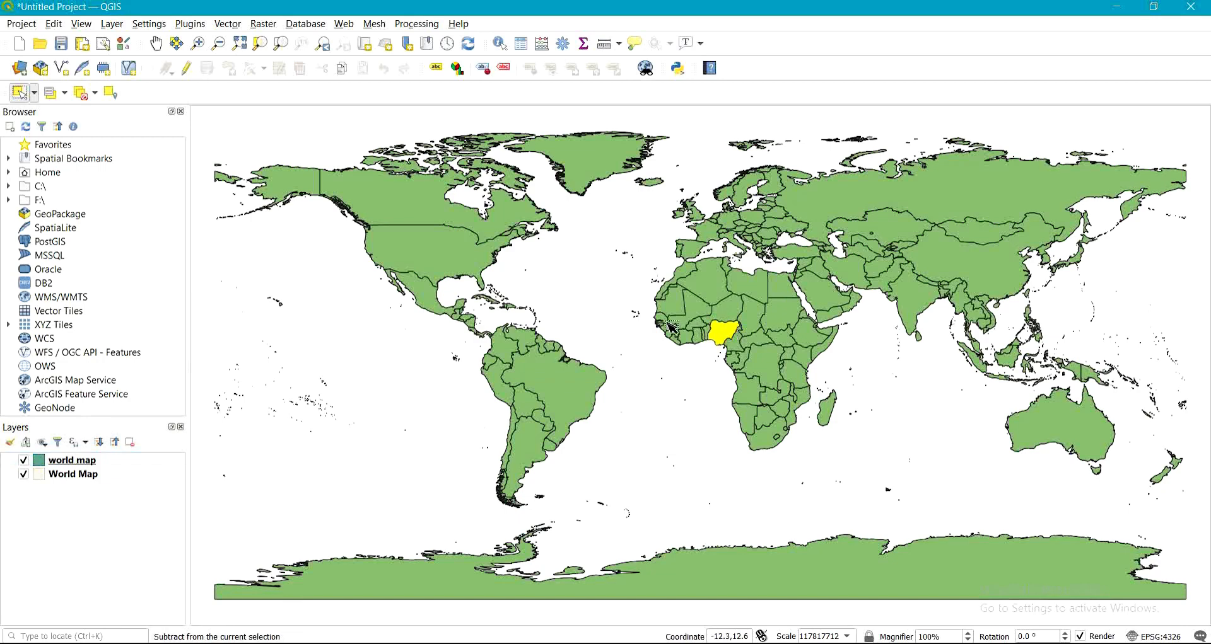
ctrl+click(697, 327)
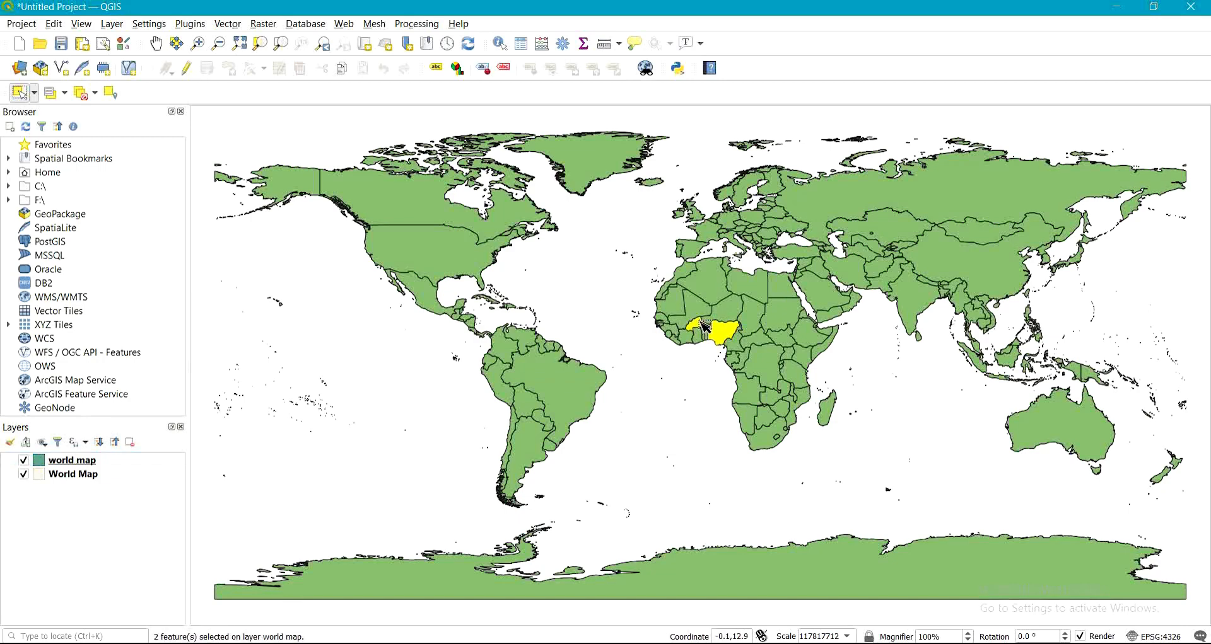
ctrl+click(701, 339)
ctrl+click(686, 339)
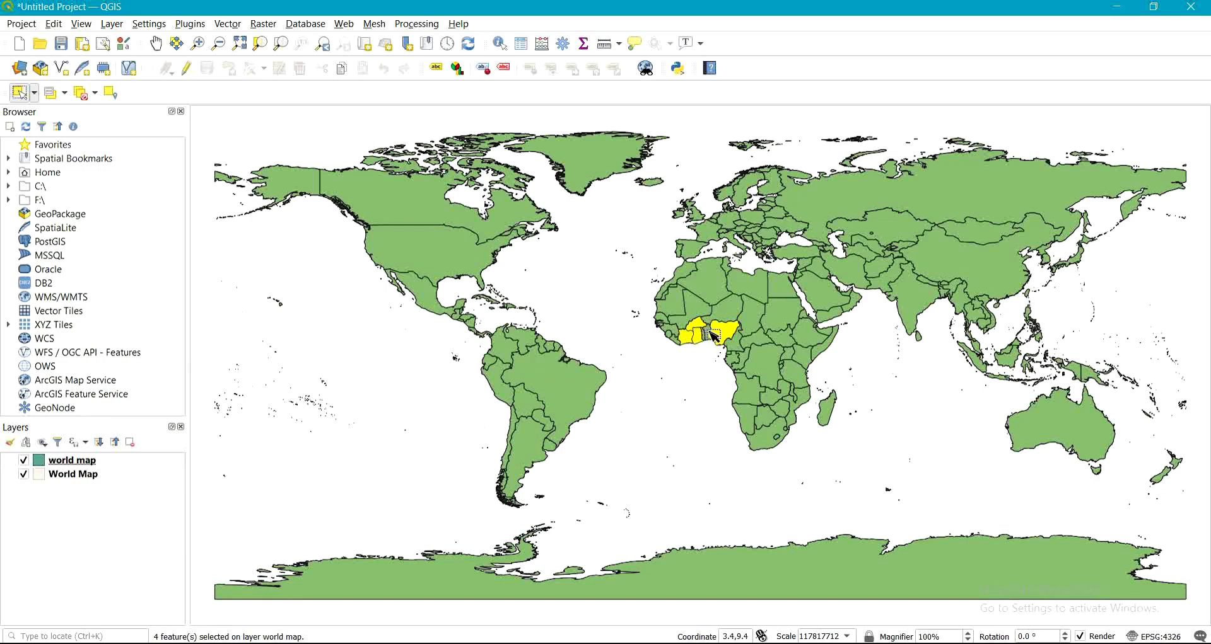
ctrl+click(709, 336)
ctrl+click(707, 335)
ctrl+click(717, 314)
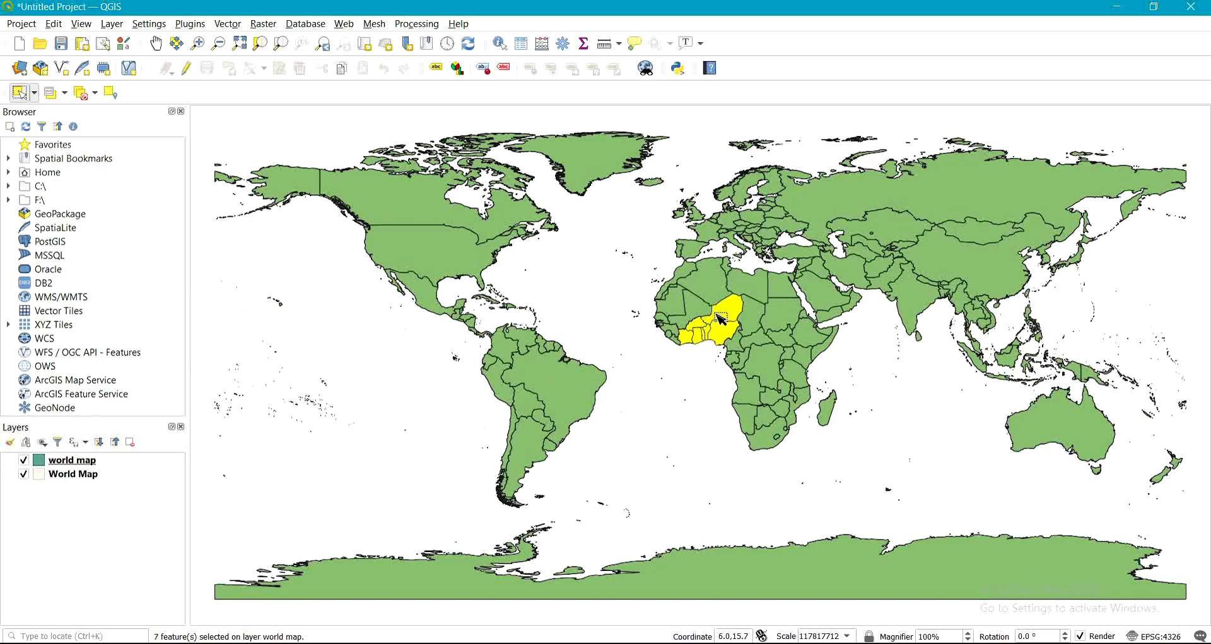
ctrl+click(678, 341)
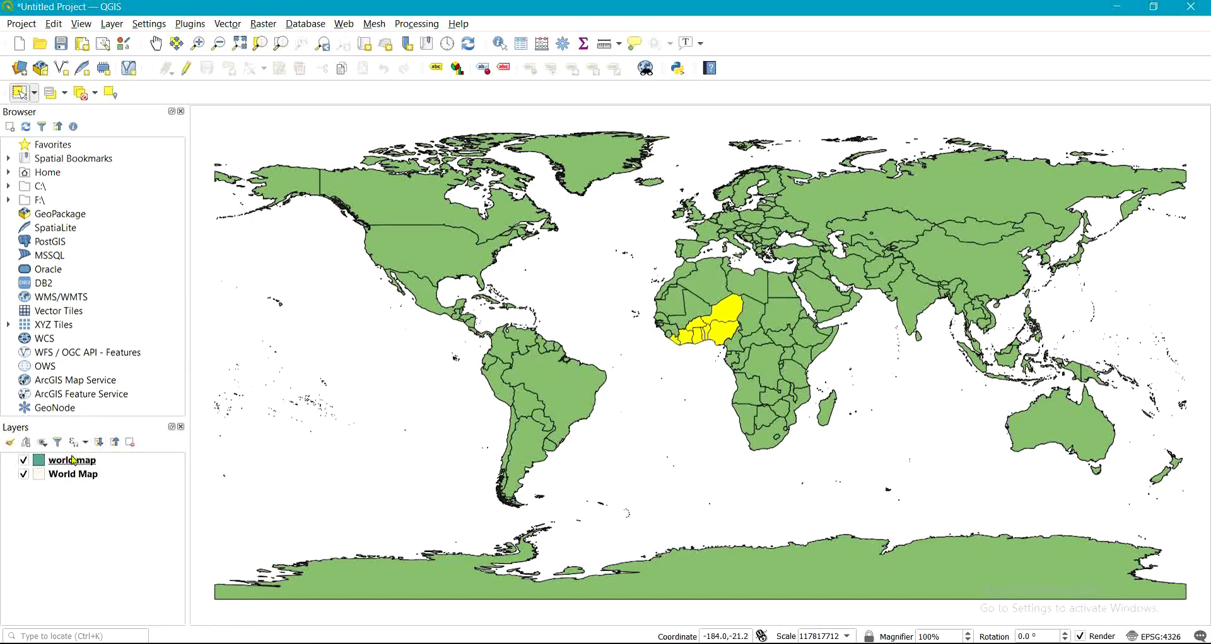
Step: Export only the selected countries from the world map layer as ESRI Shapefile "ex" in the WM folder and add it to the map
right_click(74, 461)
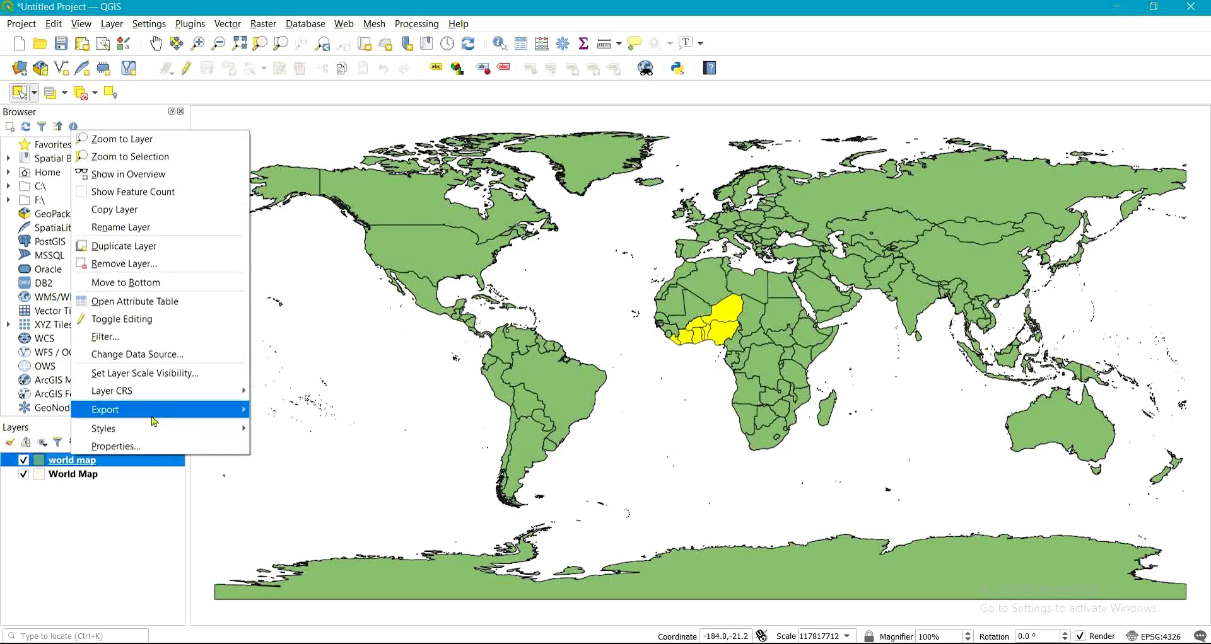
mouse_move(163, 411)
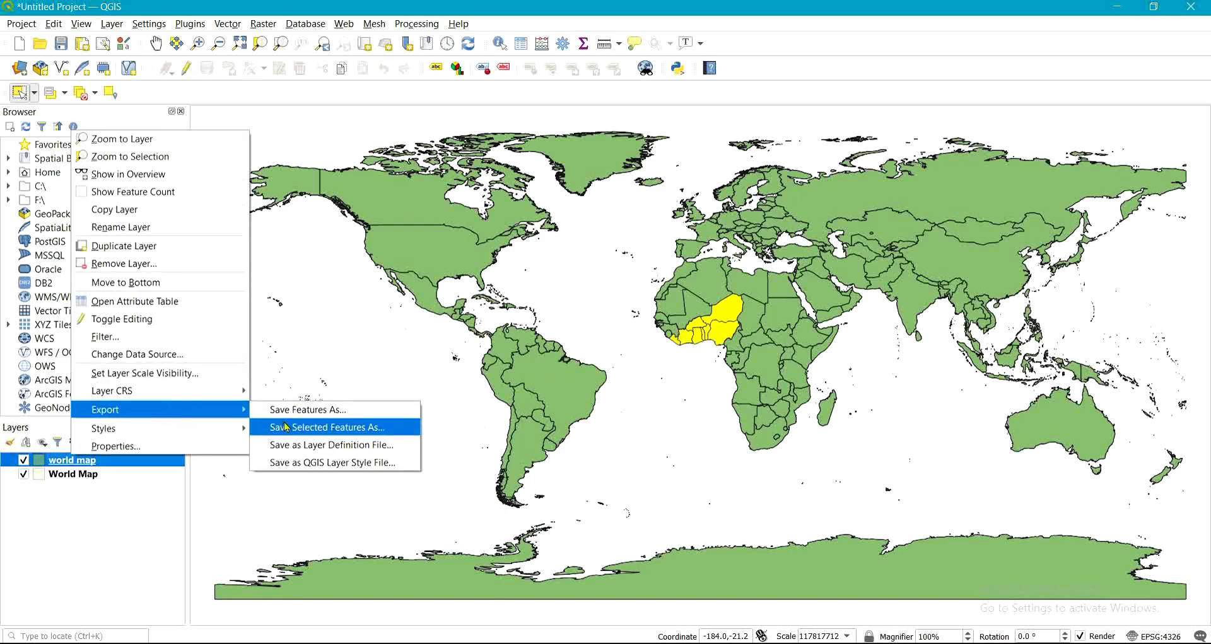
click(316, 430)
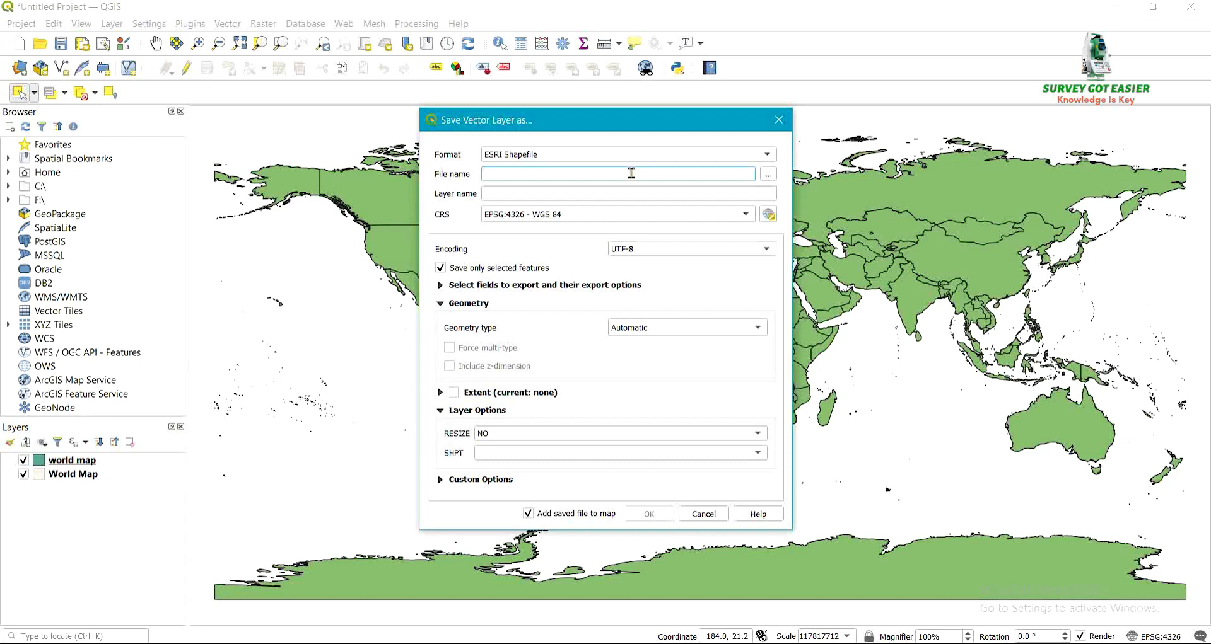
text(ex)
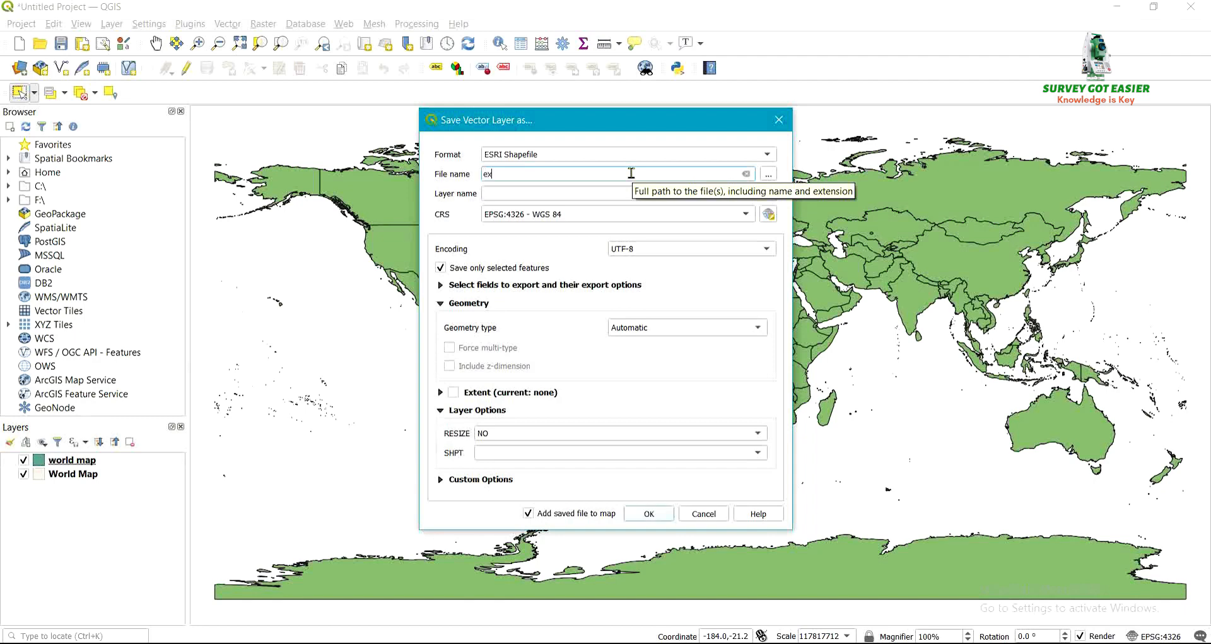
click(769, 176)
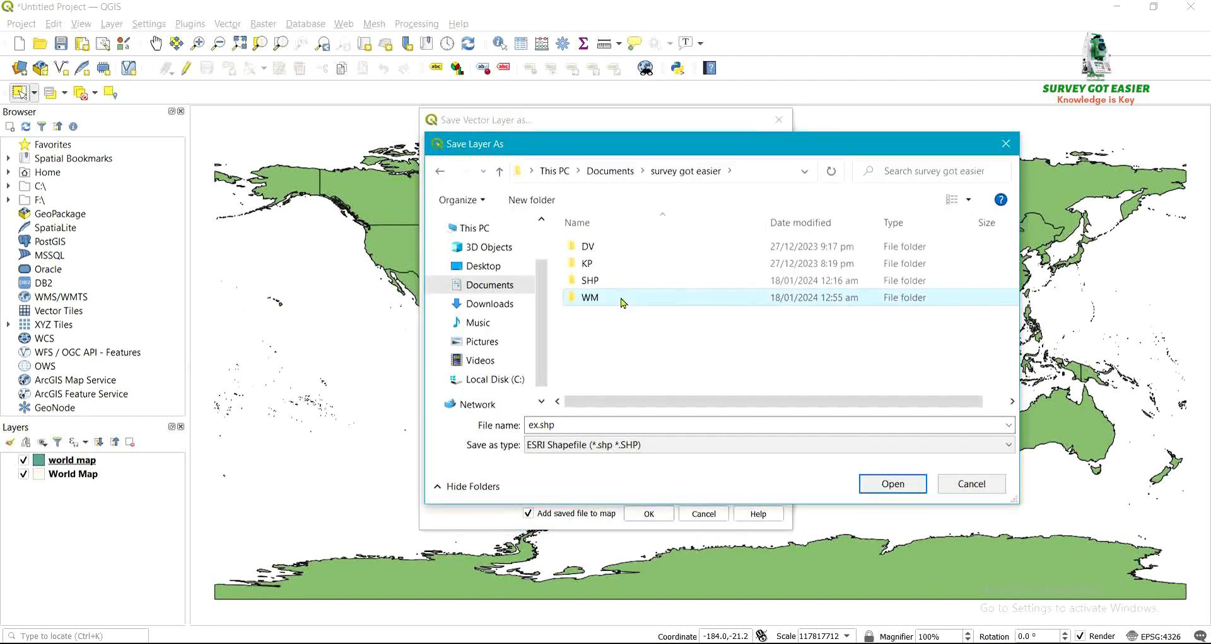
click(886, 484)
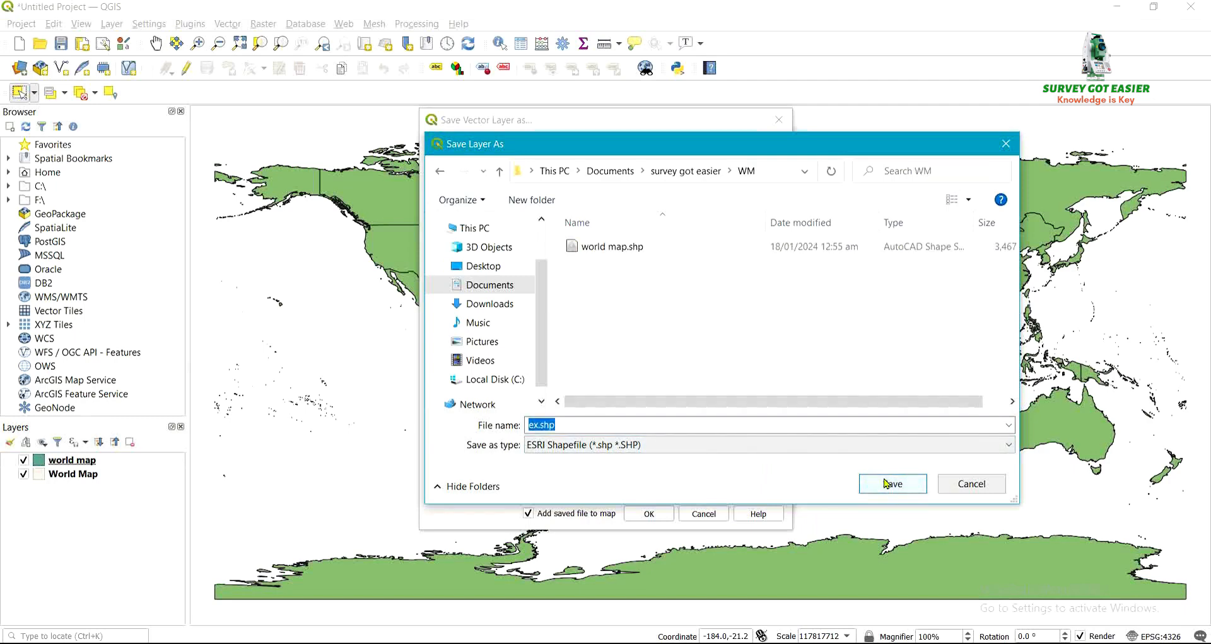
click(886, 484)
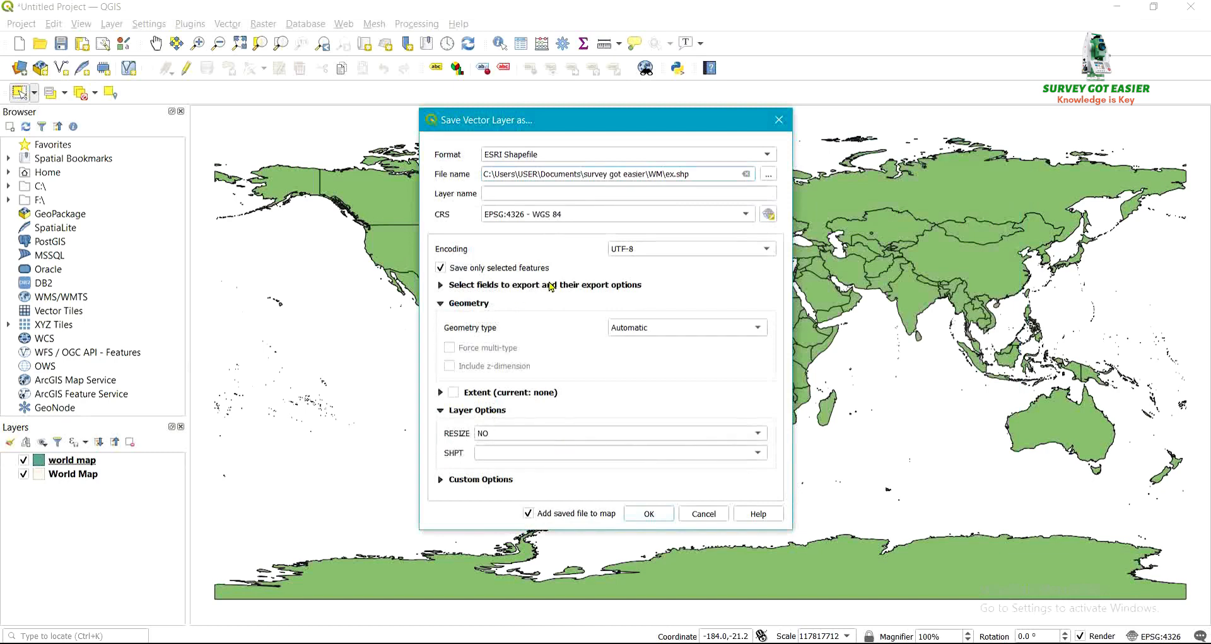
click(648, 516)
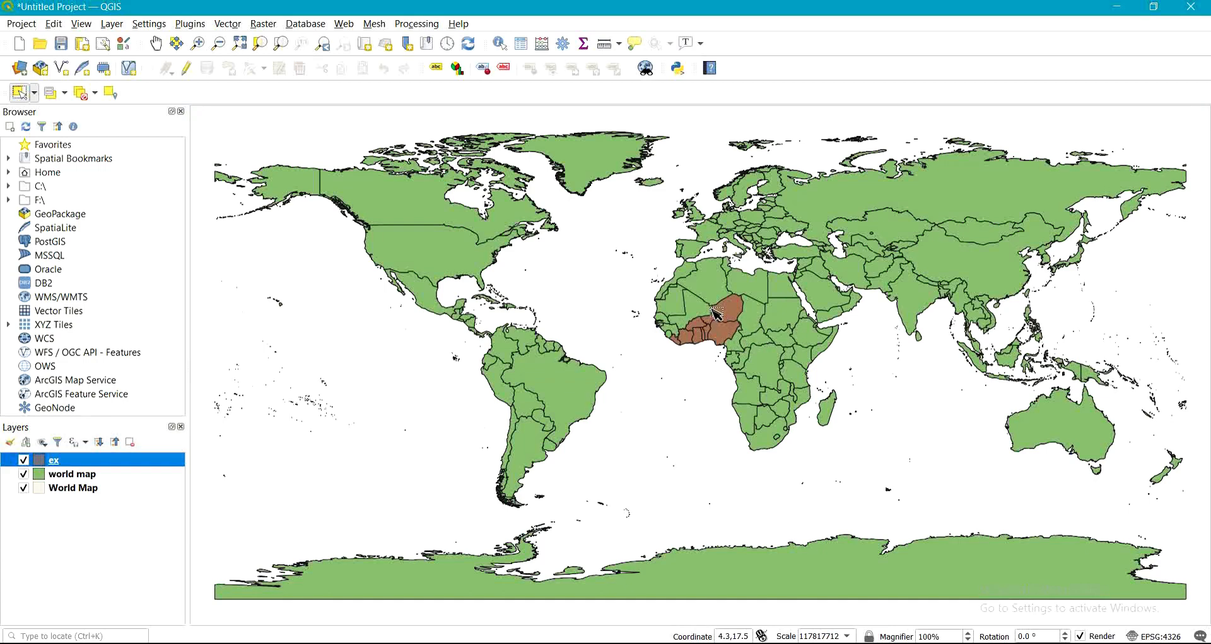
Step: Hide the original World Map layer and the exported world map layer, leaving only the ex layer displayed
click(24, 490)
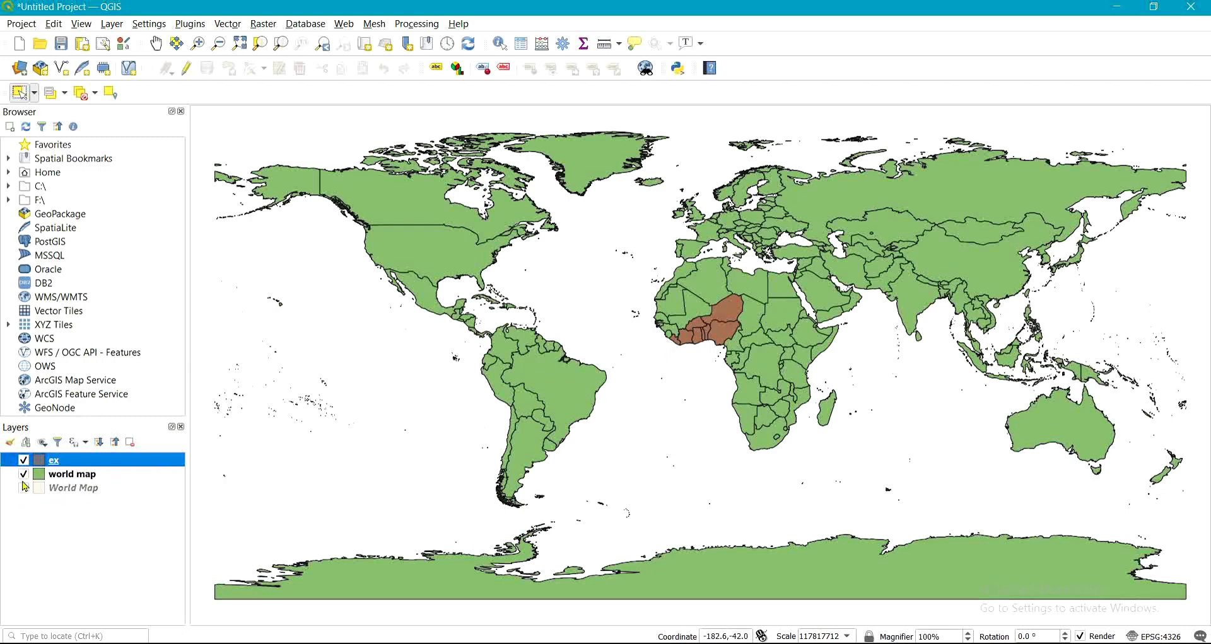
click(24, 476)
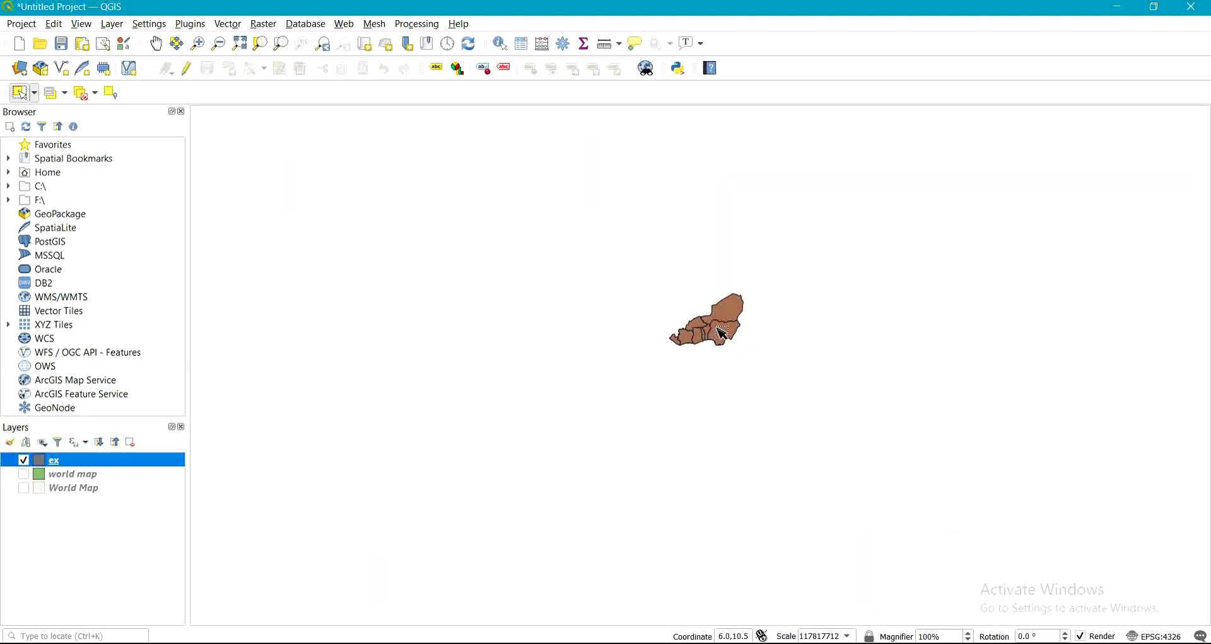
Step: Label the countries of the ex layer with Single Labels using the NAME field, and apply the settings
right_click(60, 466)
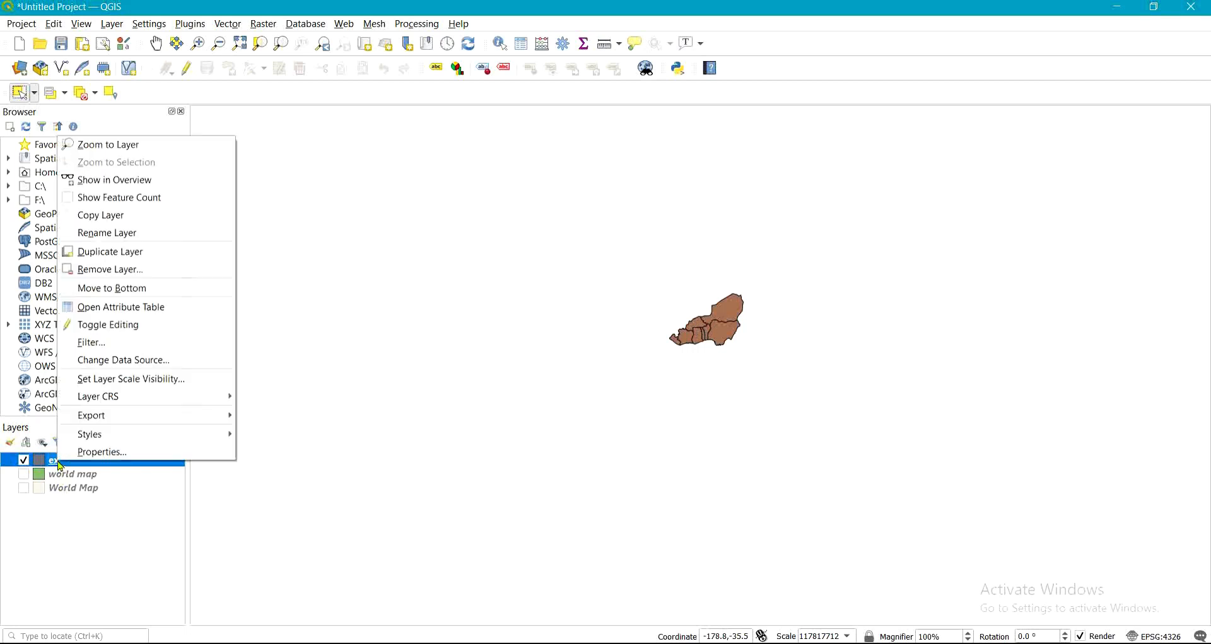
click(95, 452)
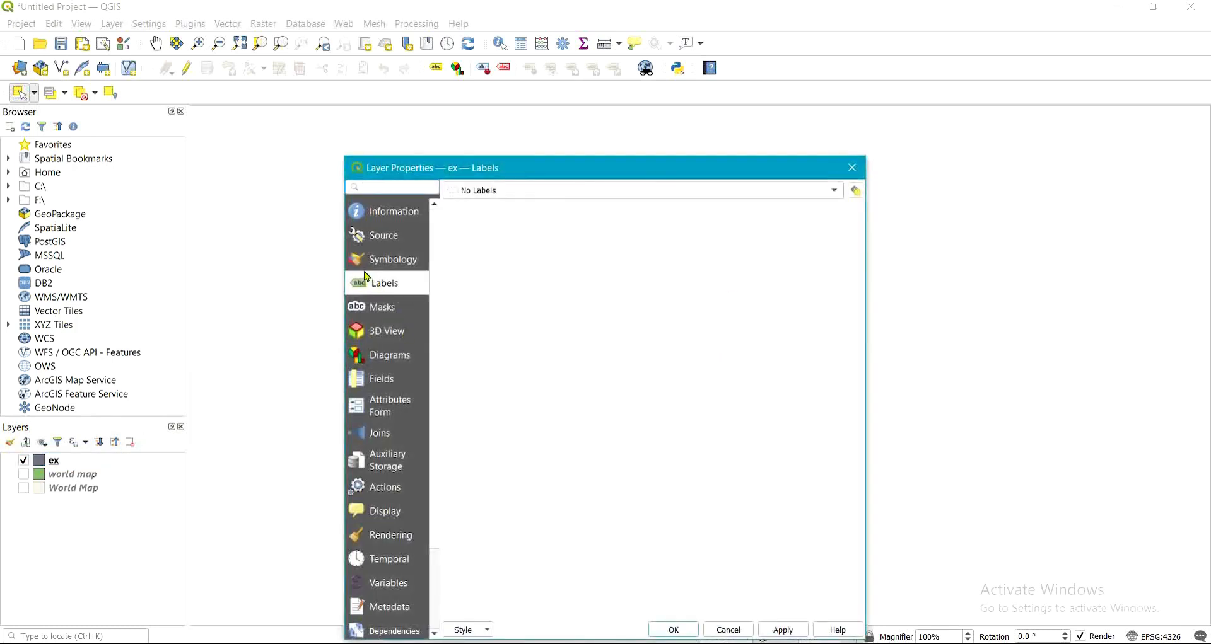
click(397, 211)
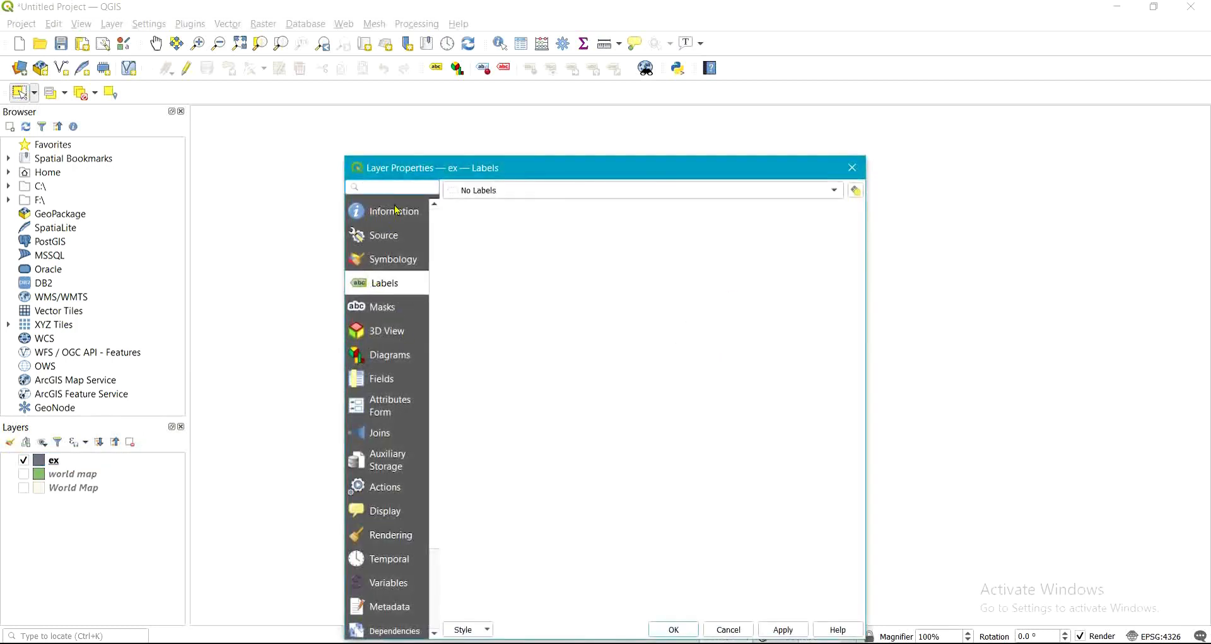
click(386, 283)
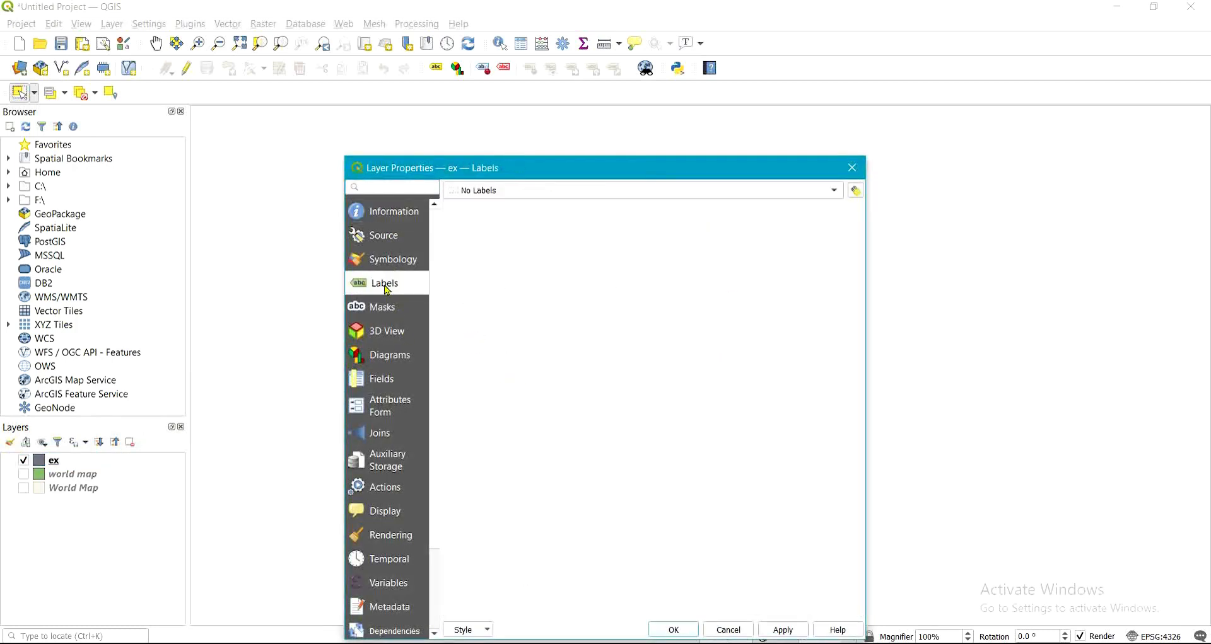
click(517, 193)
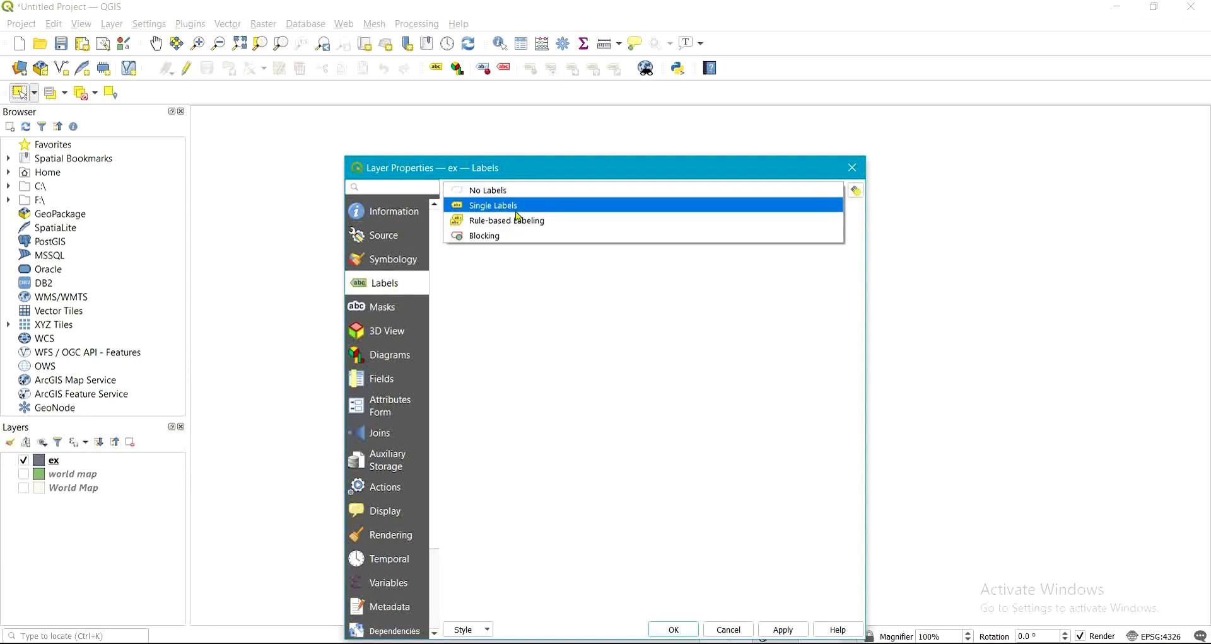
click(516, 211)
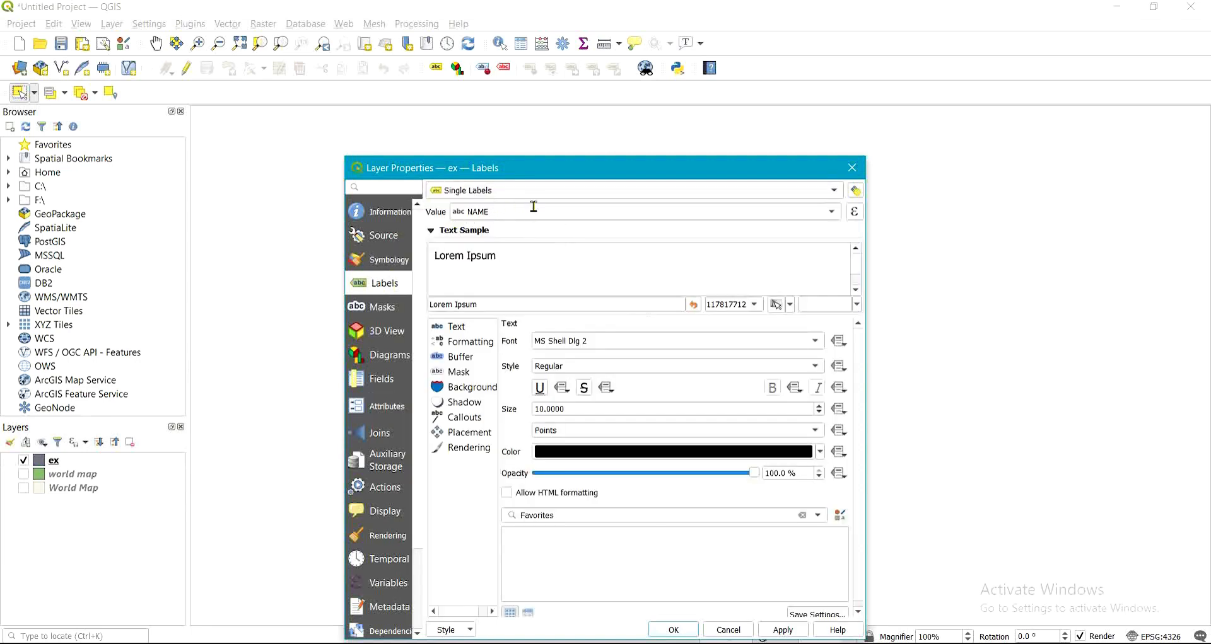
click(840, 214)
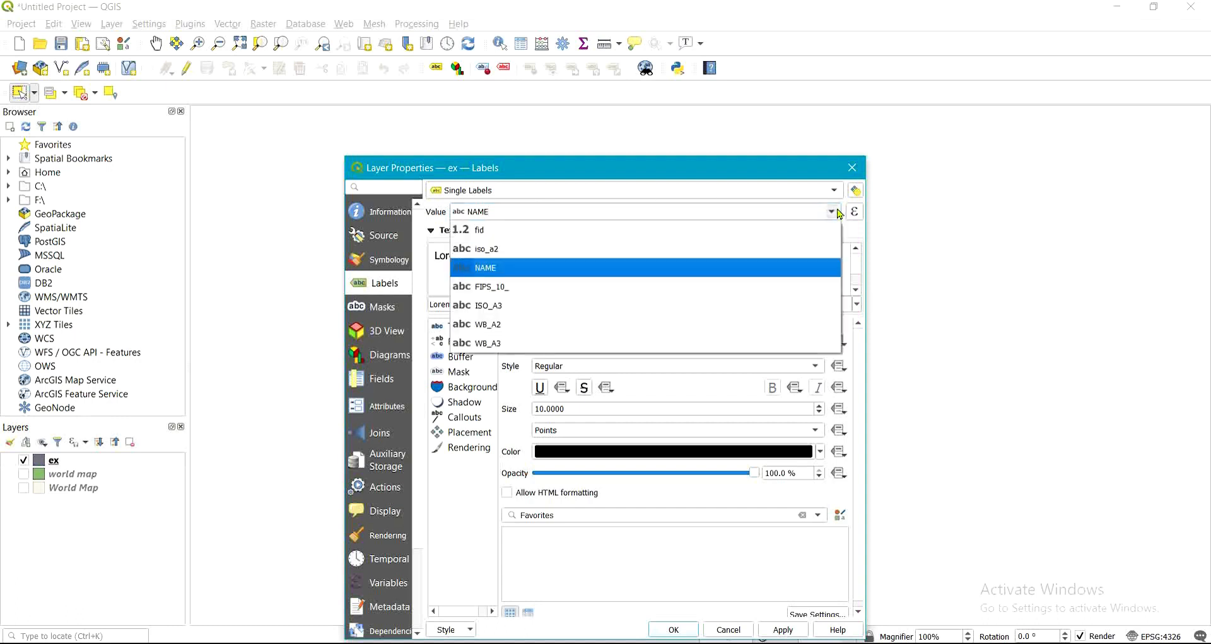
click(605, 271)
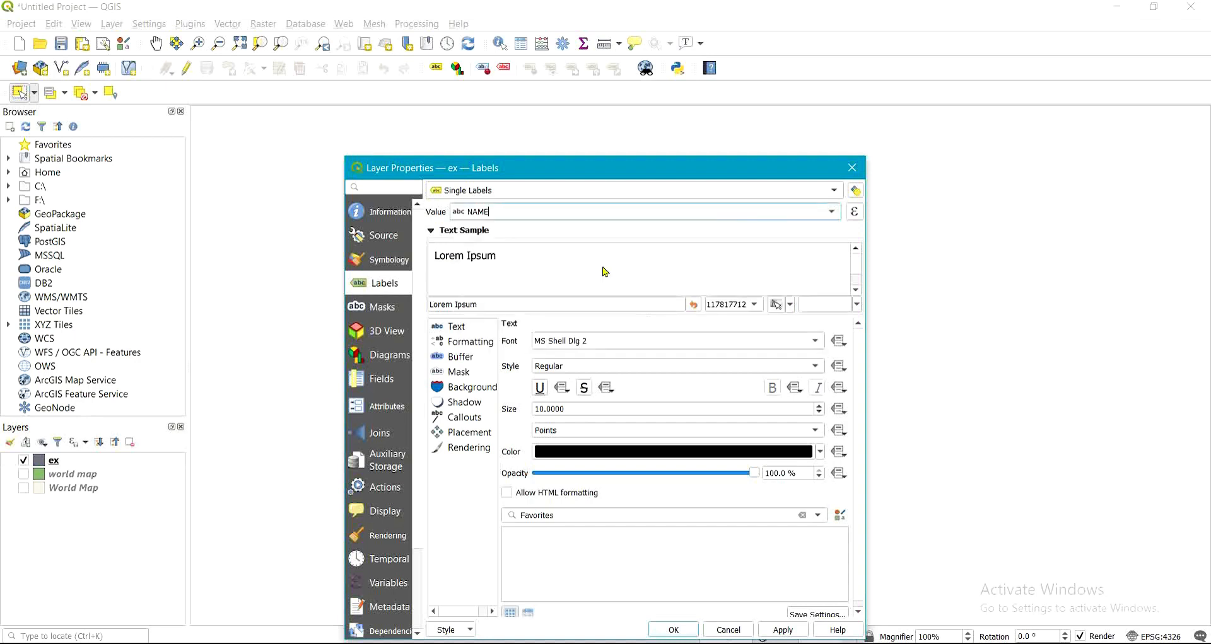
click(786, 636)
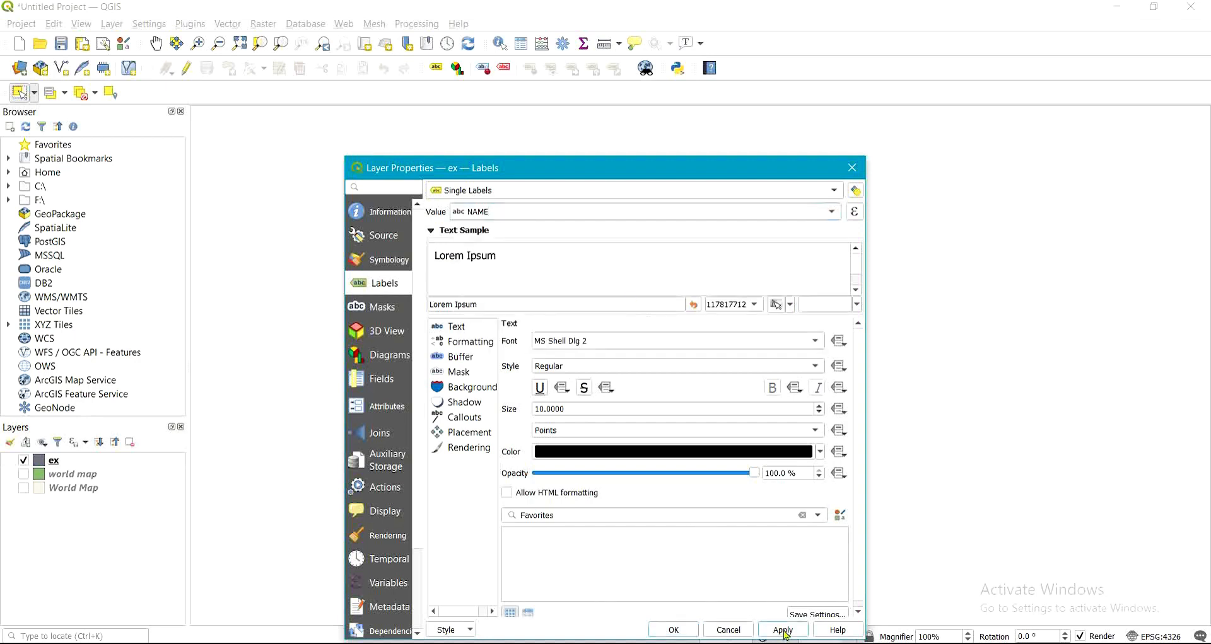
click(674, 631)
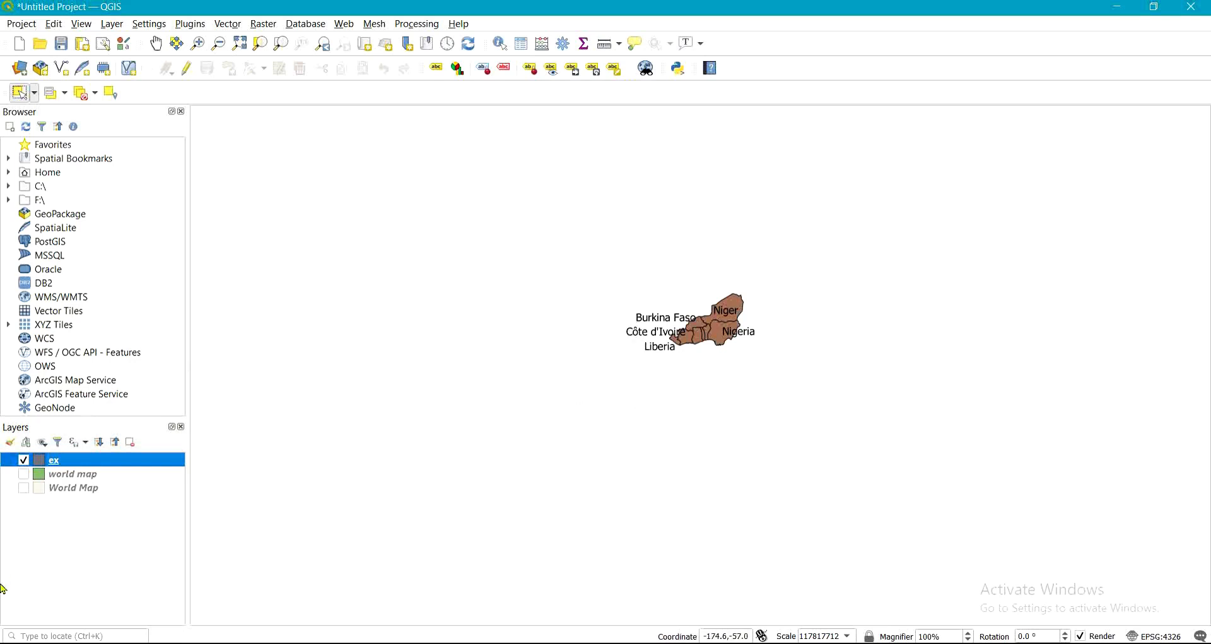
Step: Examine the ex layer's attribute table for the extracted countries' records, and minimize it
right_click(98, 455)
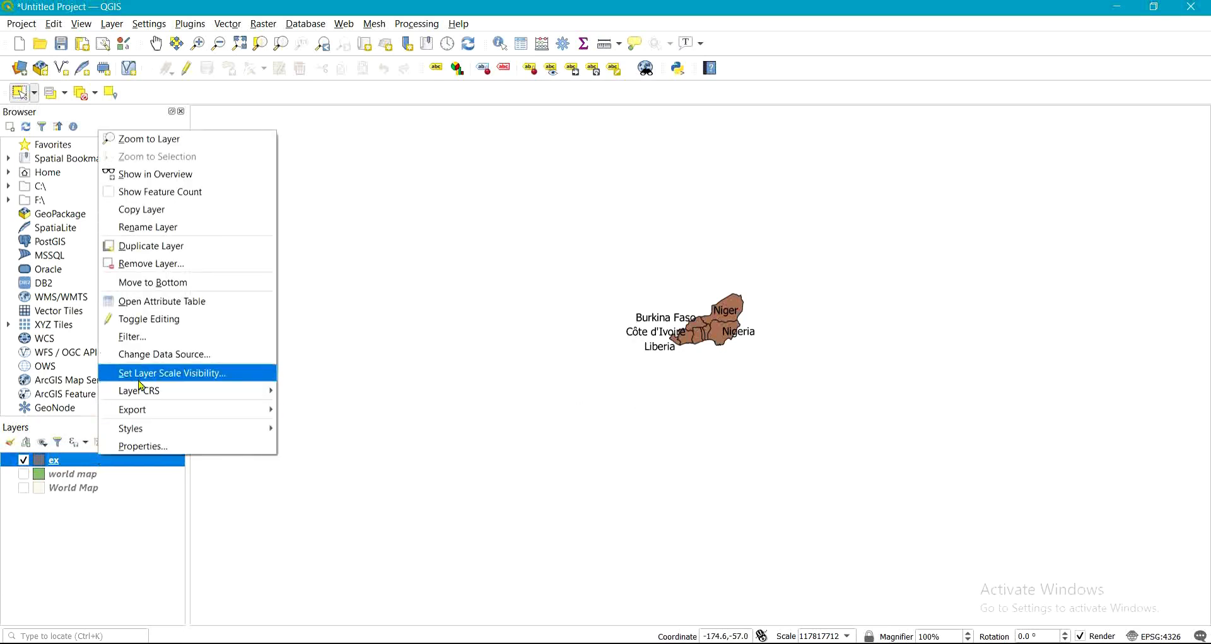
click(222, 305)
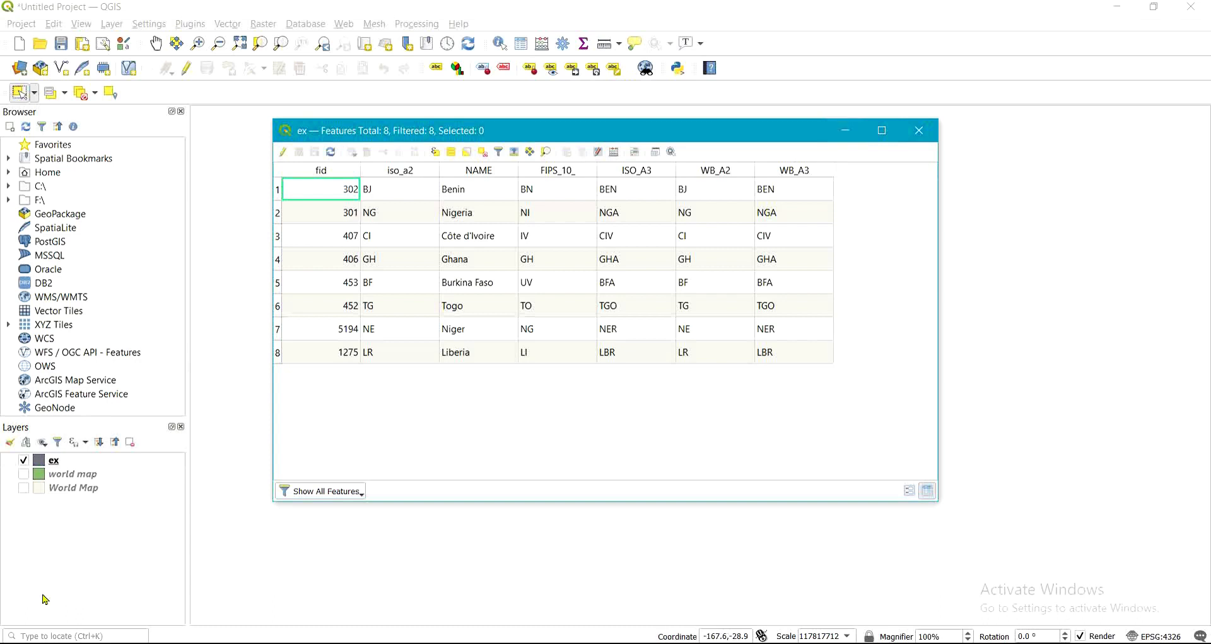
click(845, 131)
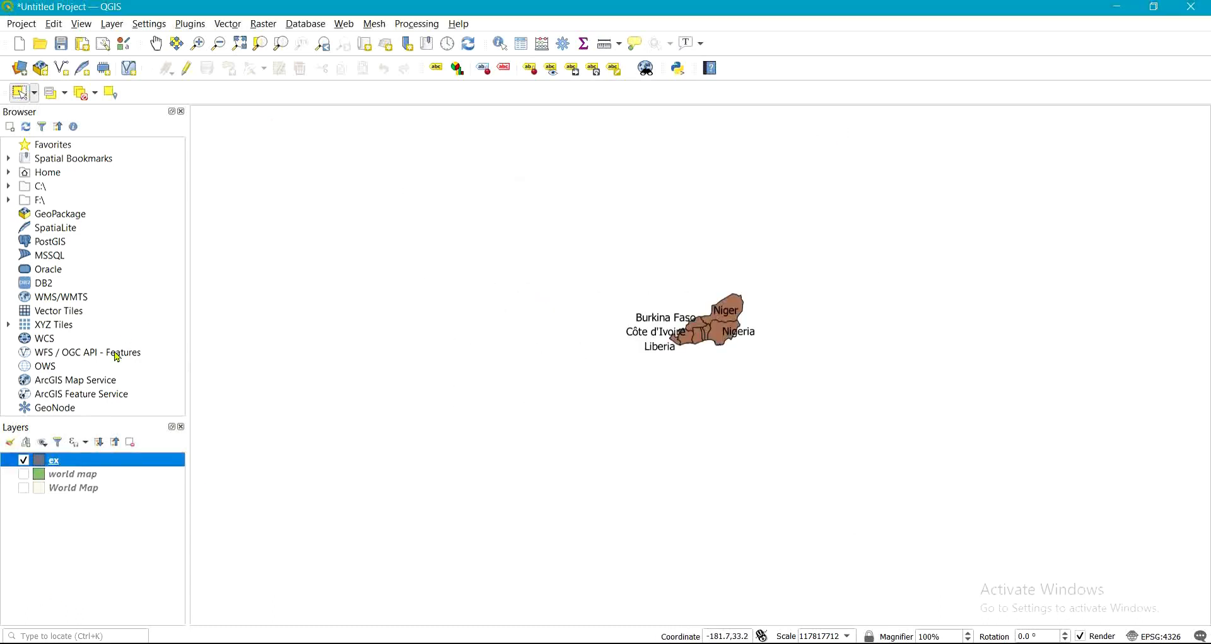
Step: Check the ex layer's source information, open its file path to view the saved shapefiles, and close the layer properties
right_click(68, 466)
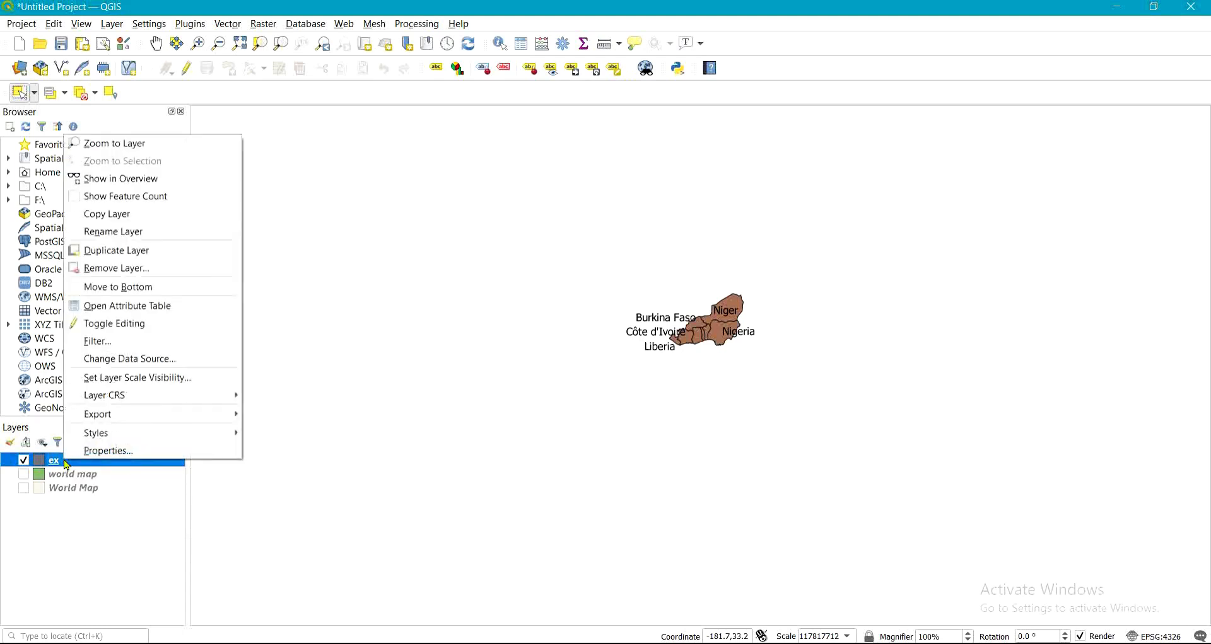
click(108, 452)
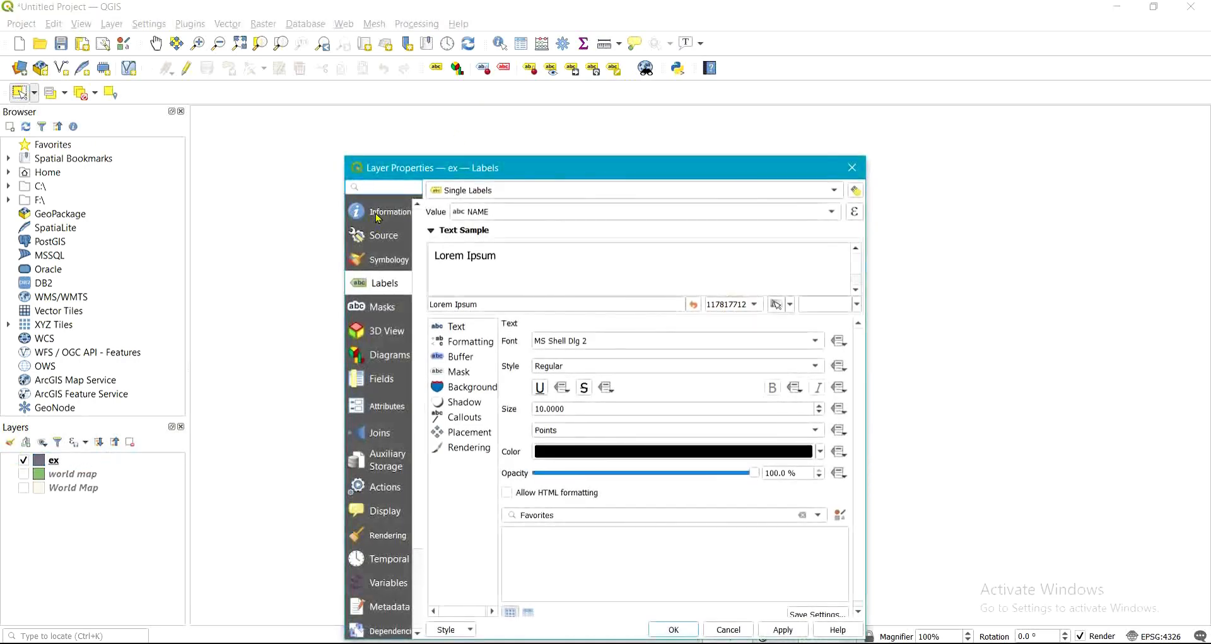
click(379, 214)
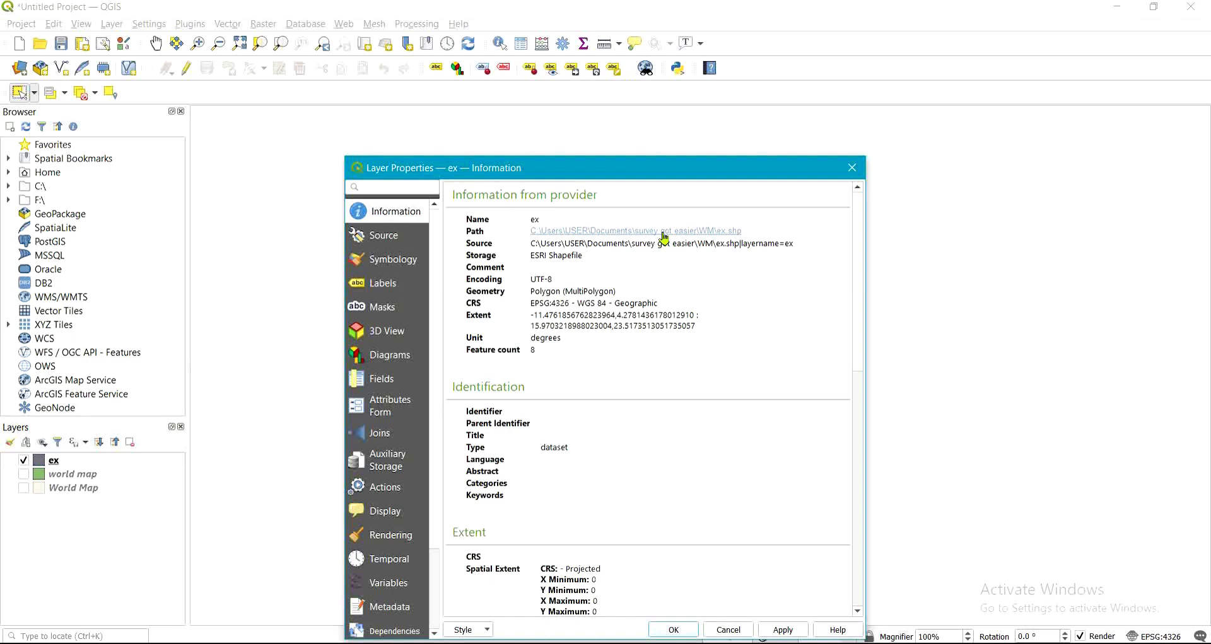
click(724, 236)
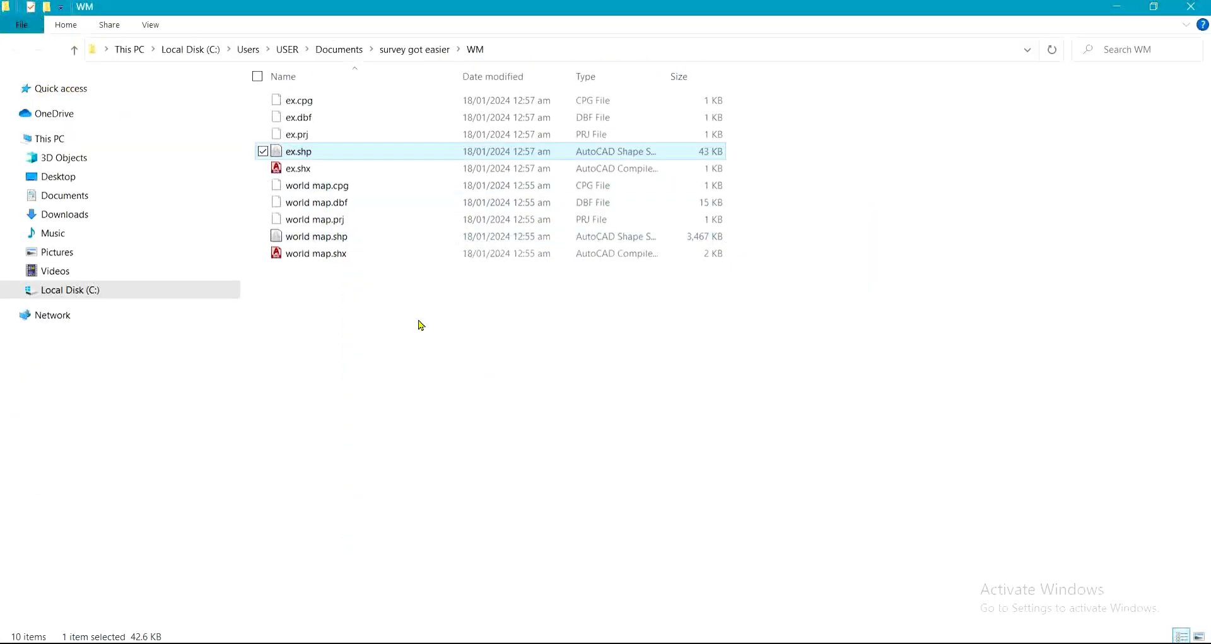
click(852, 168)
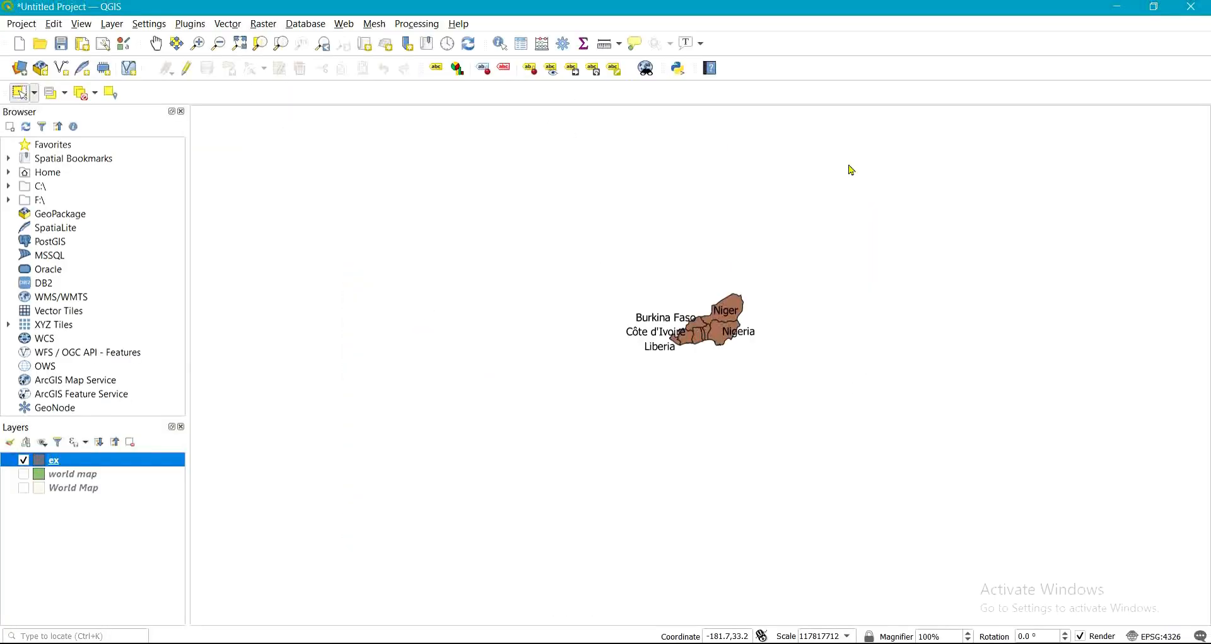